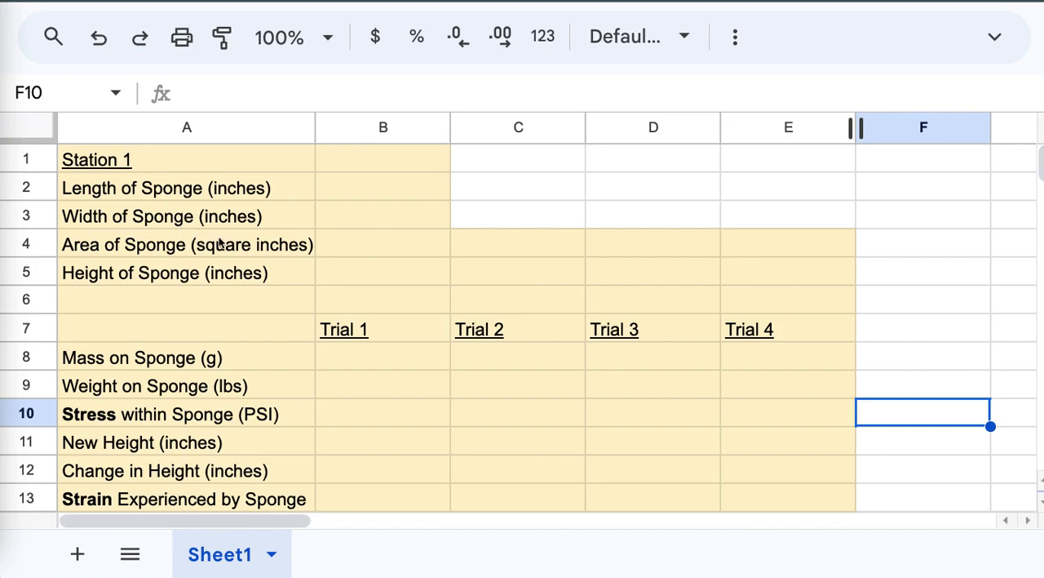
# Step: Enter the sponge area formula =B2*B3 in cell B4, multiplying length by width
pyautogui.click(374, 245)
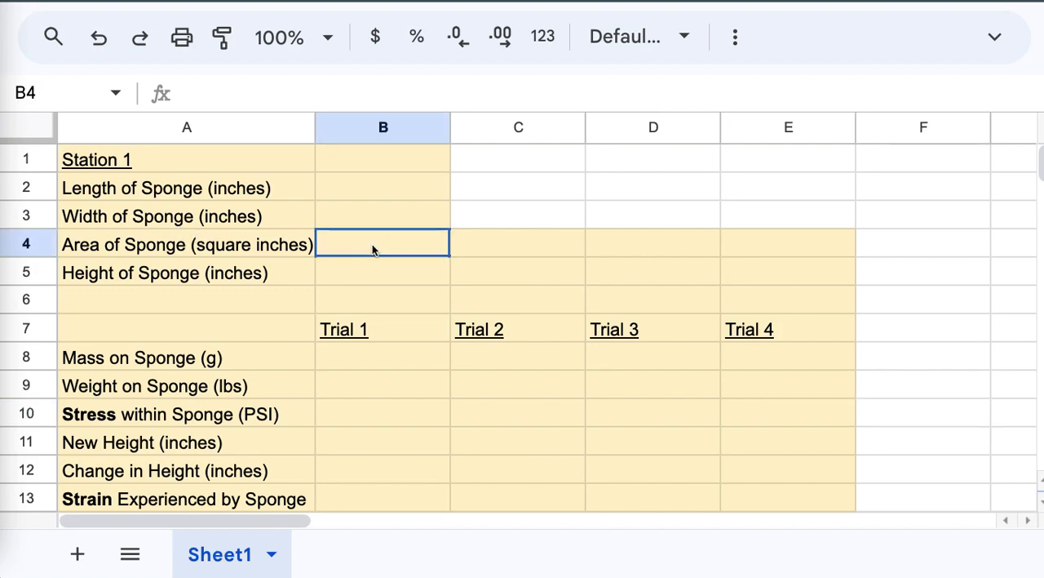
pyautogui.write('=')
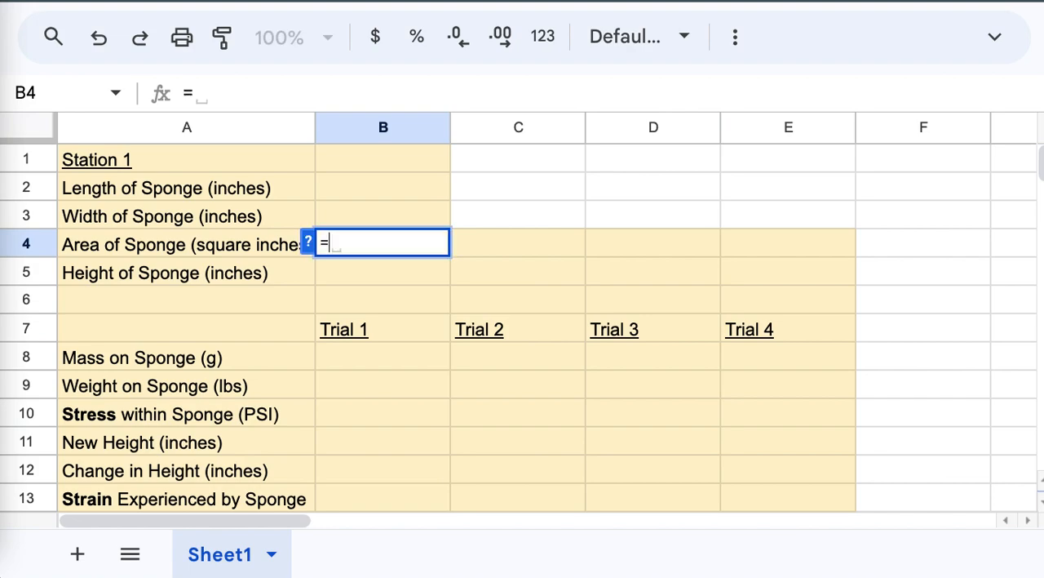
pyautogui.click(334, 187)
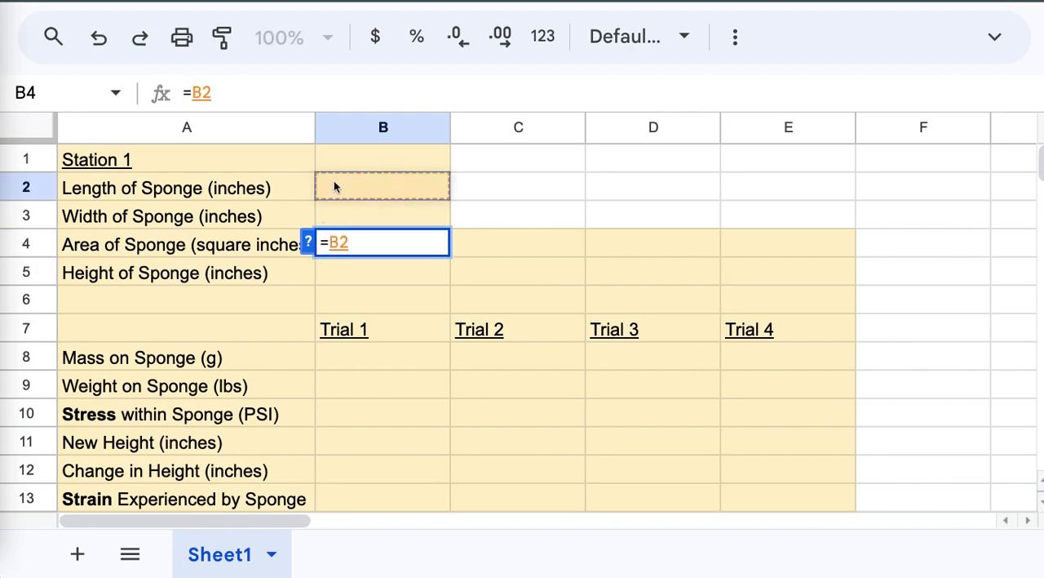
pyautogui.write('*')
pyautogui.click(334, 209)
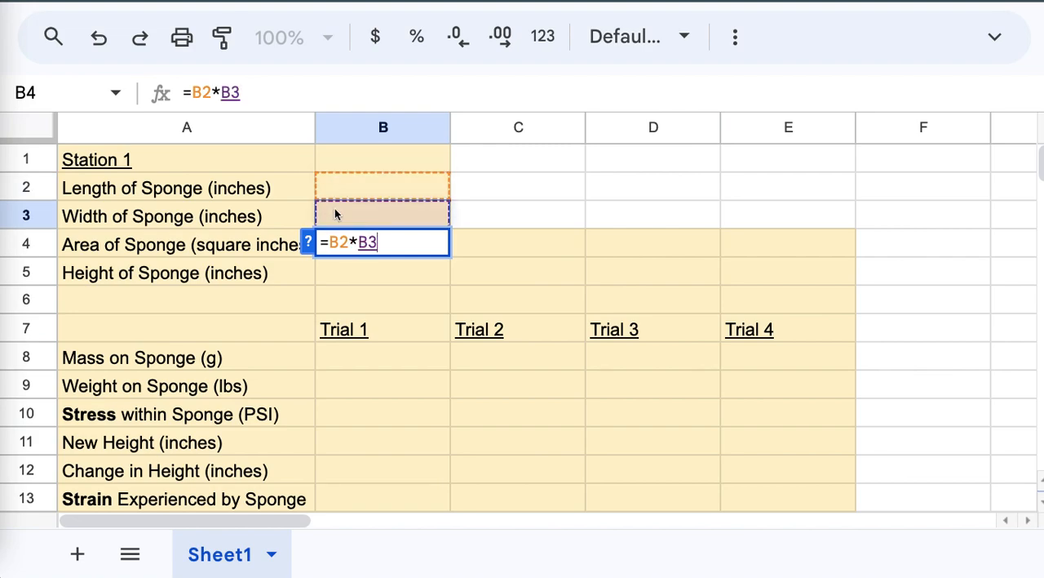
pyautogui.press('Return')
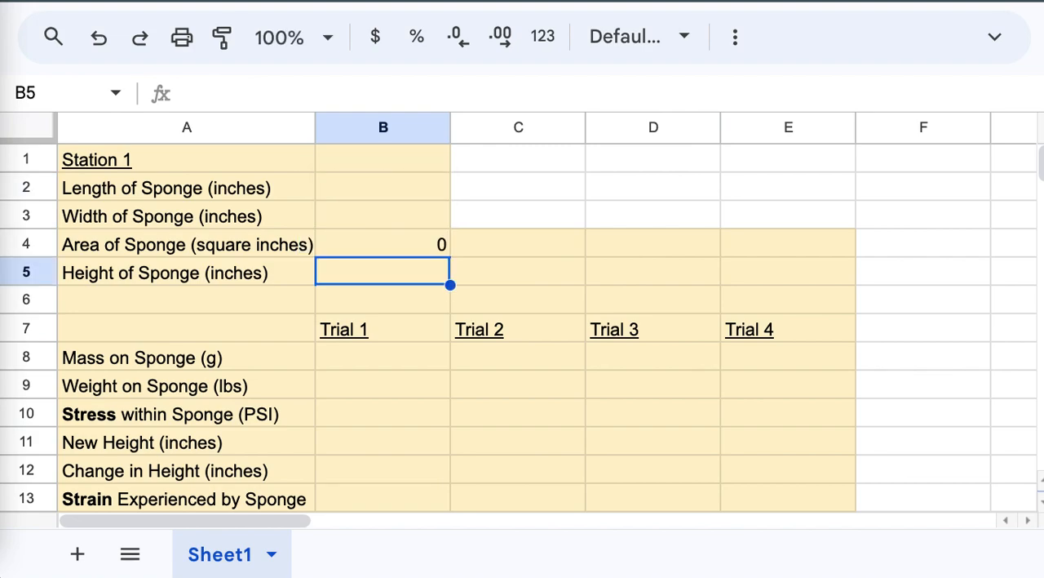
# Step: Test the area formula with a sponge length of 4 in B2 and a width of 3 in B3
pyautogui.click(340, 185)
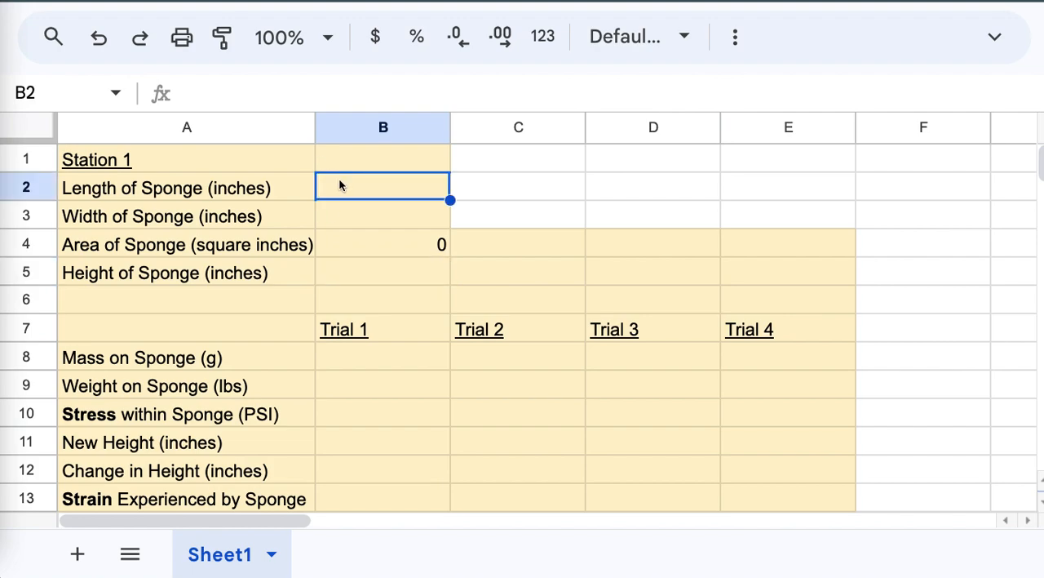
pyautogui.write('4')
pyautogui.press('Return')
pyautogui.write('3')
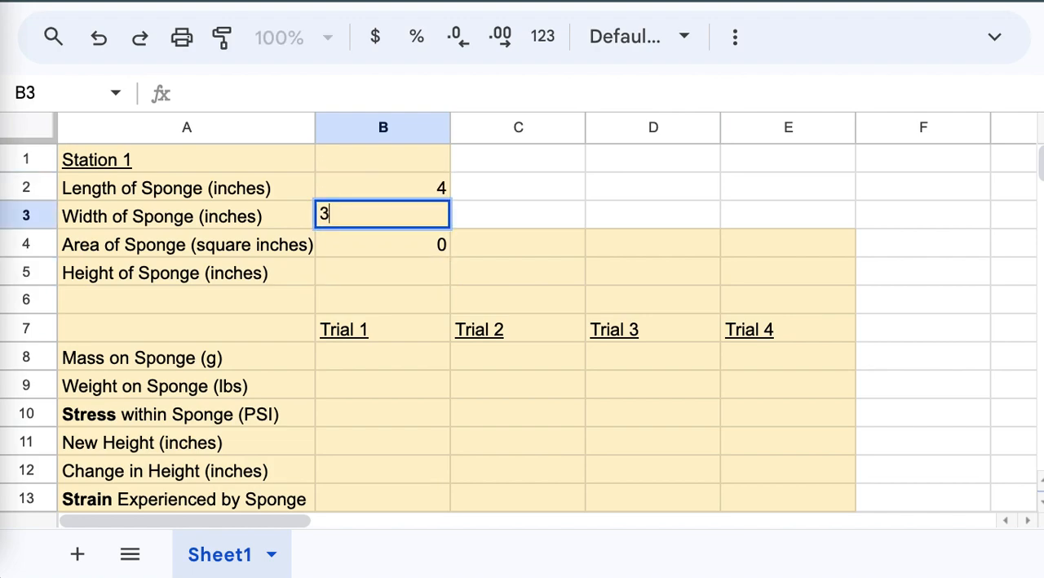
pyautogui.press('Return')
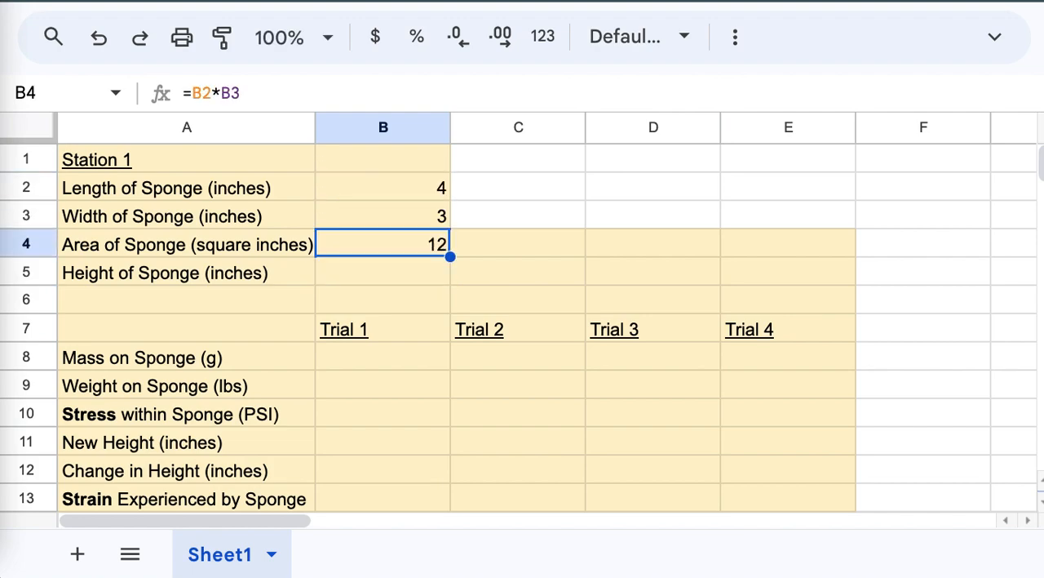
# Step: Clear the test length and width from B2 and B3 and return to the area cell
pyautogui.press('Up')
pyautogui.press('Delete')
pyautogui.press('Up')
pyautogui.press('Delete')
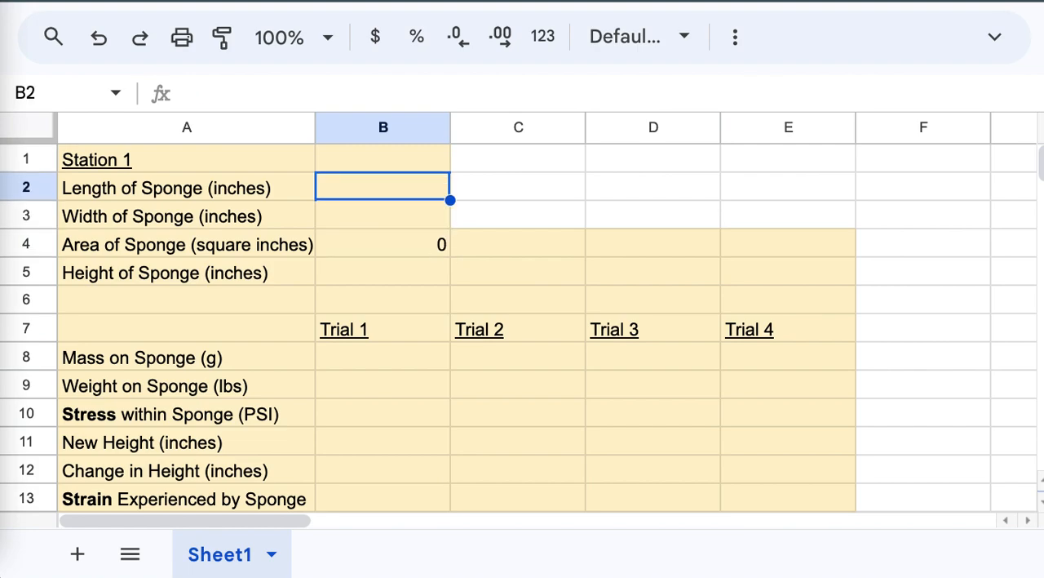
pyautogui.press('Down')
pyautogui.press('Down')
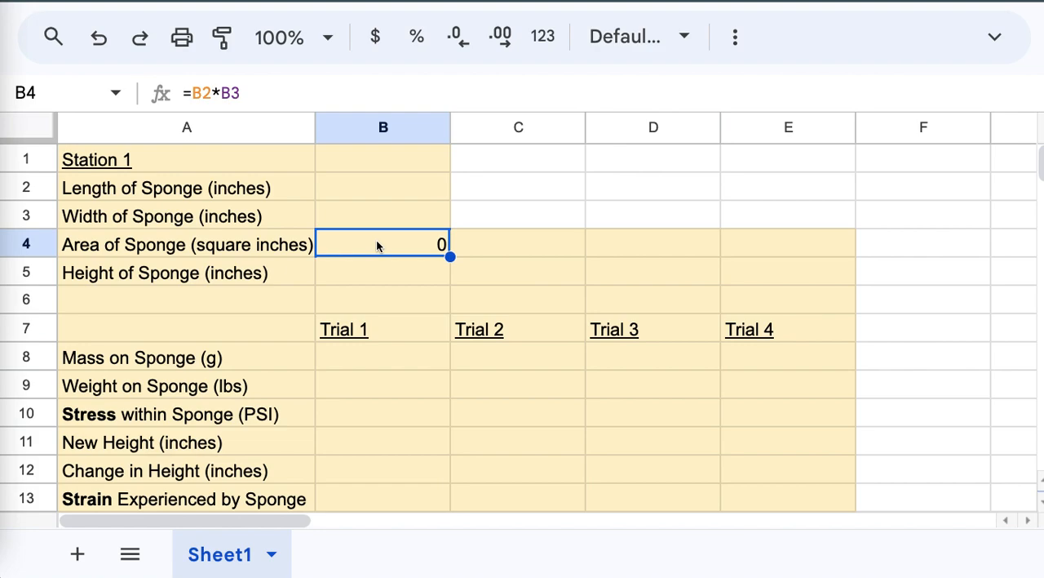
# Step: Reference the sponge area in C4 with =B4 and fill that formula across to E4
pyautogui.click(516, 245)
pyautogui.write('=')
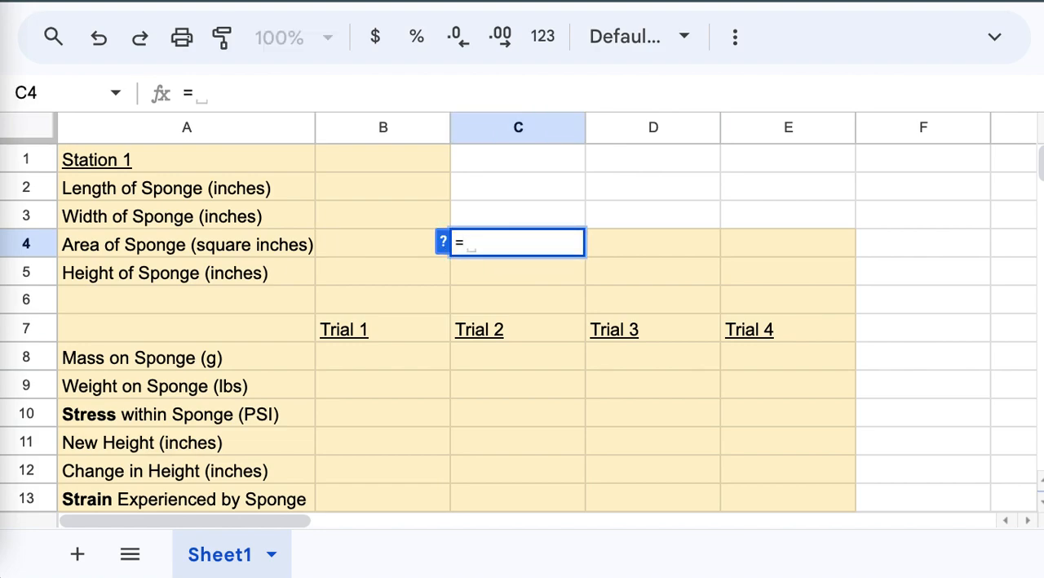
pyautogui.click(368, 243)
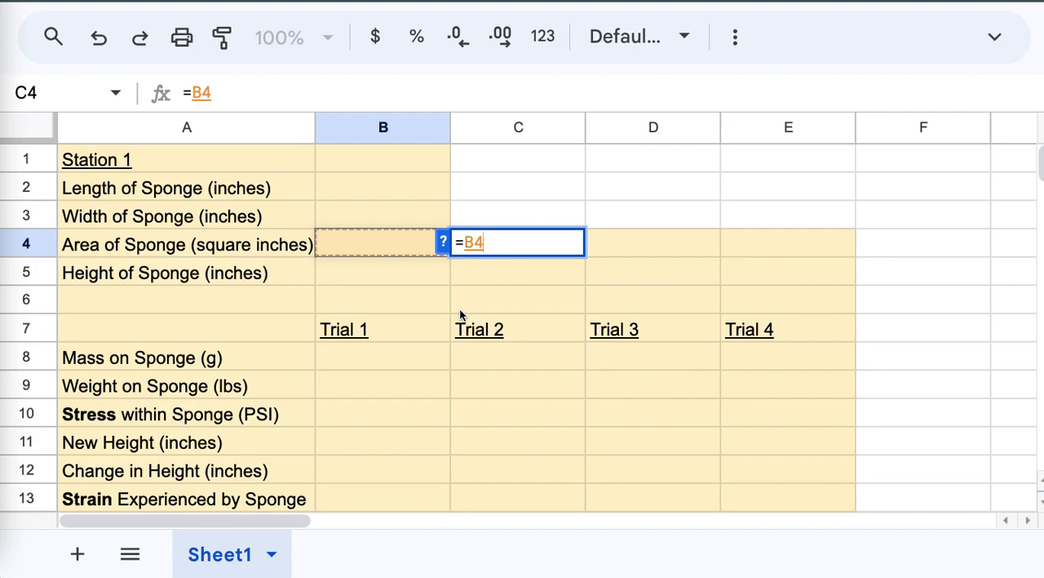
pyautogui.press('Return')
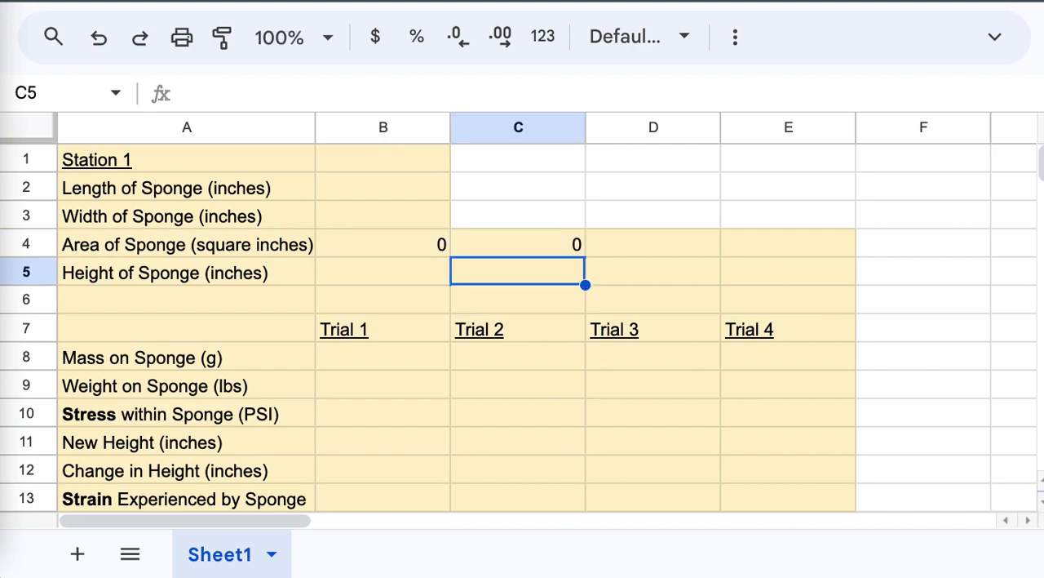
pyautogui.click(482, 252)
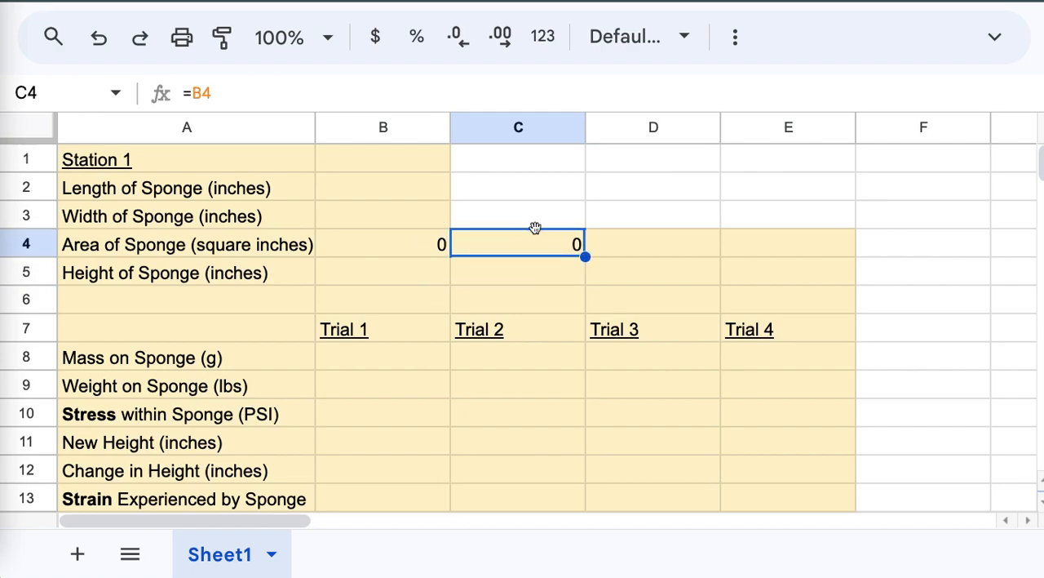
pyautogui.moveTo(585, 256); pyautogui.dragTo(736, 256)
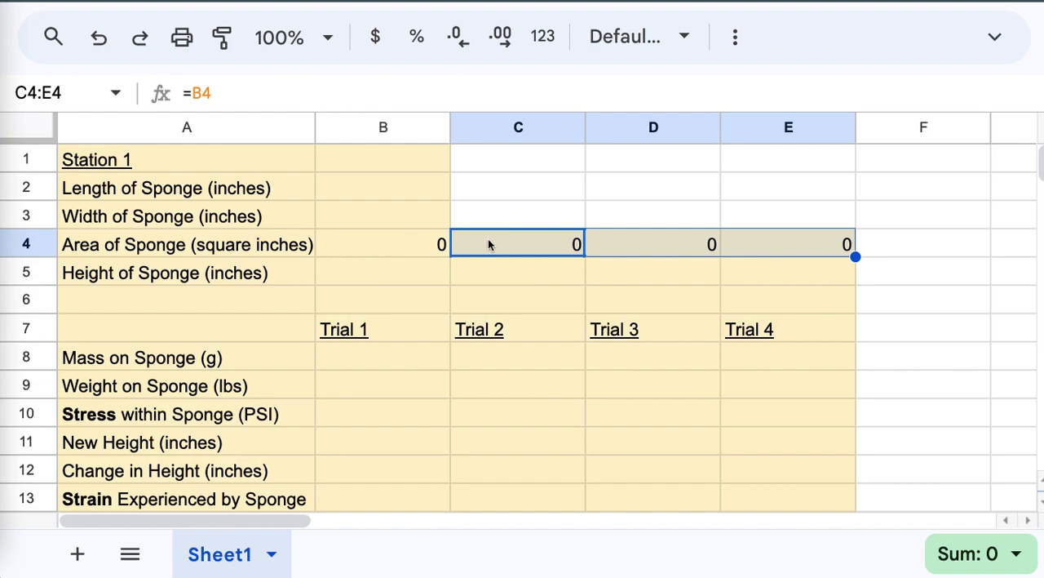
# Step: Enter a sponge height of 1.75 inches in B5 and fill it across to E5
pyautogui.click(369, 270)
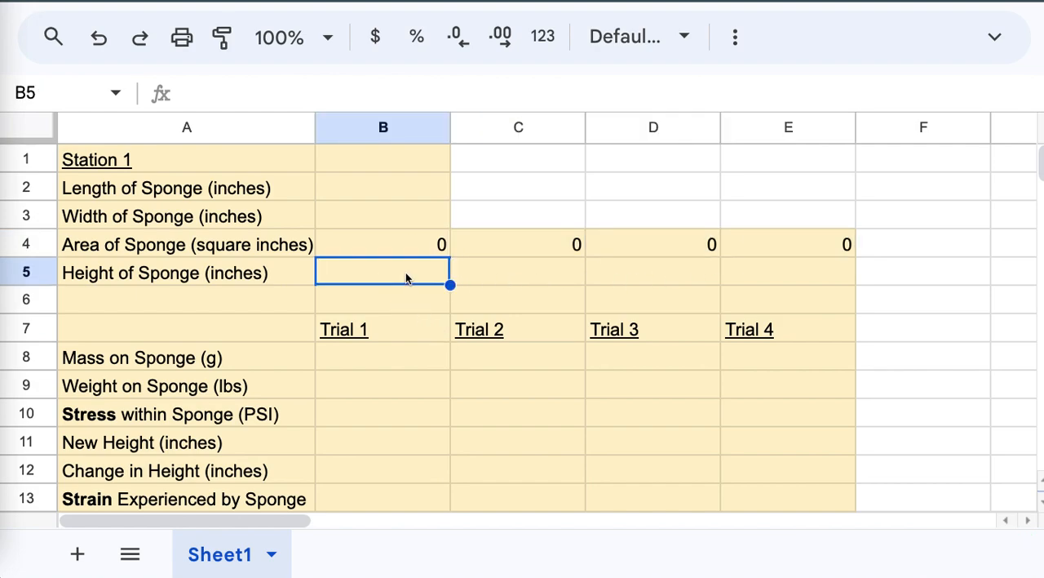
pyautogui.write('1')
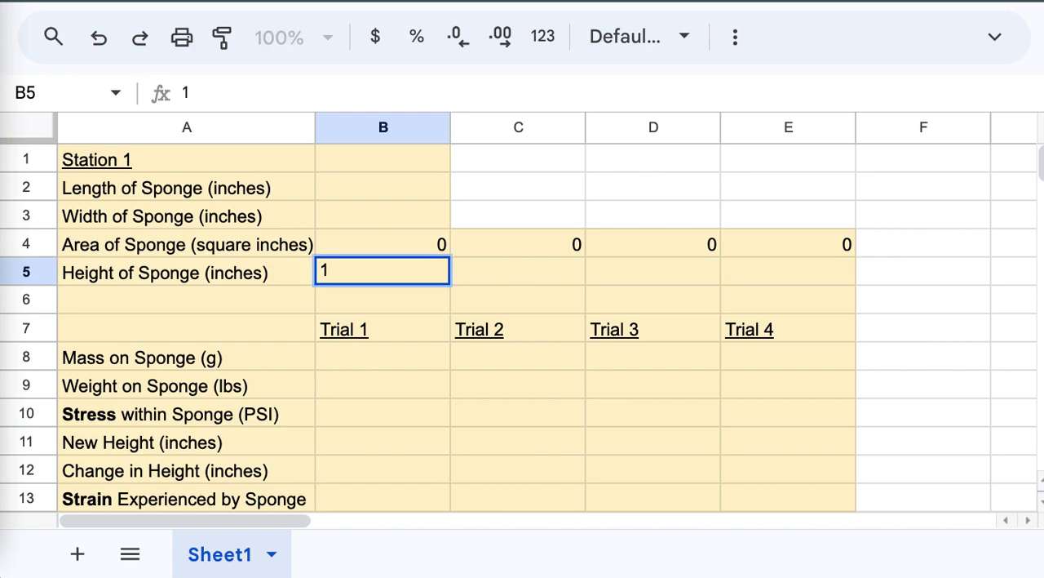
pyautogui.write('.75')
pyautogui.click(402, 304)
pyautogui.click(392, 276)
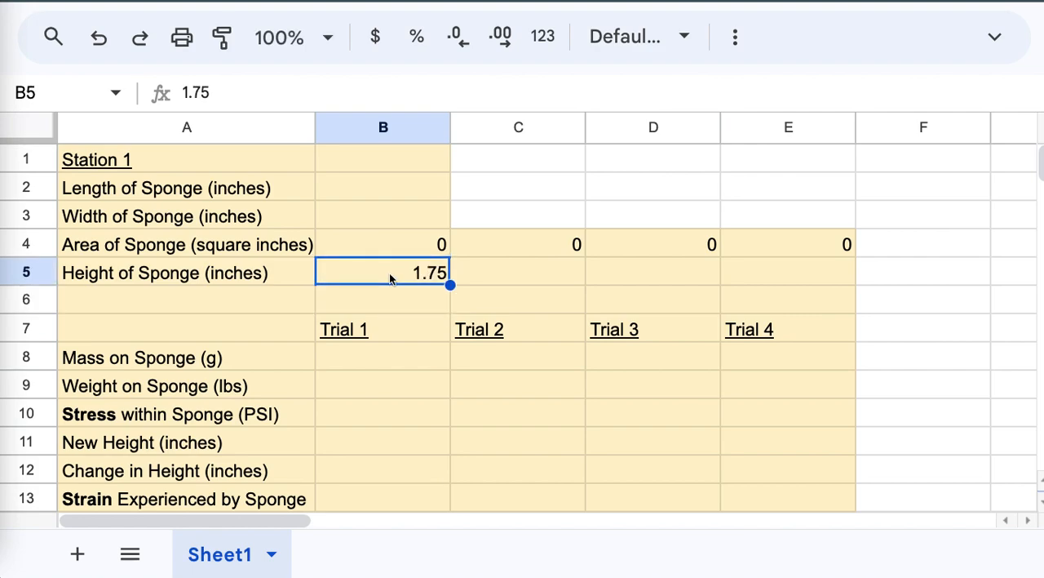
pyautogui.moveTo(450, 283); pyautogui.dragTo(783, 286)
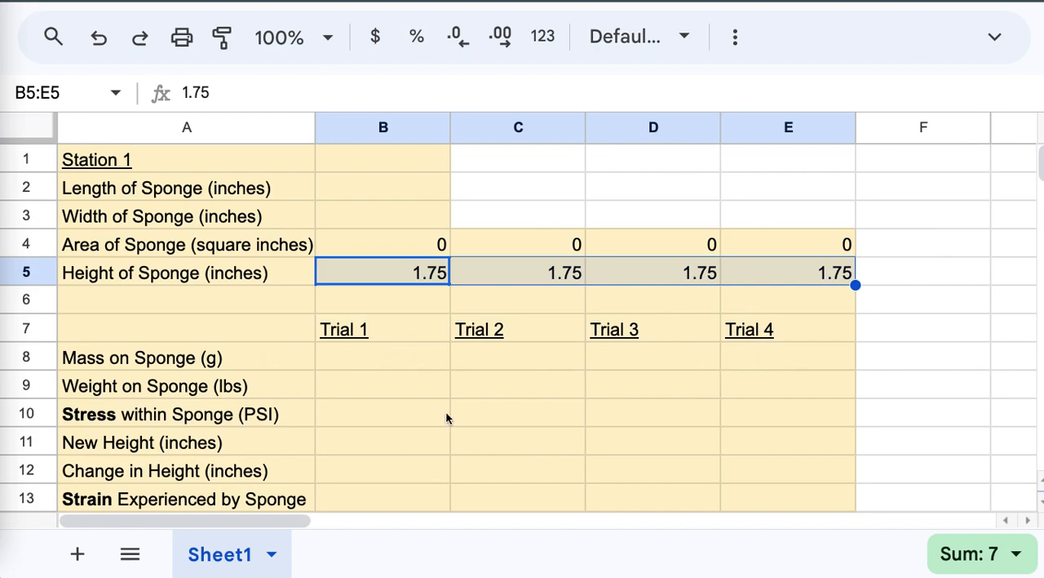
# Step: Enter the grams-to-pounds weight formula =B8*.0022 in B9 and fill it across to E9
pyautogui.click(377, 392)
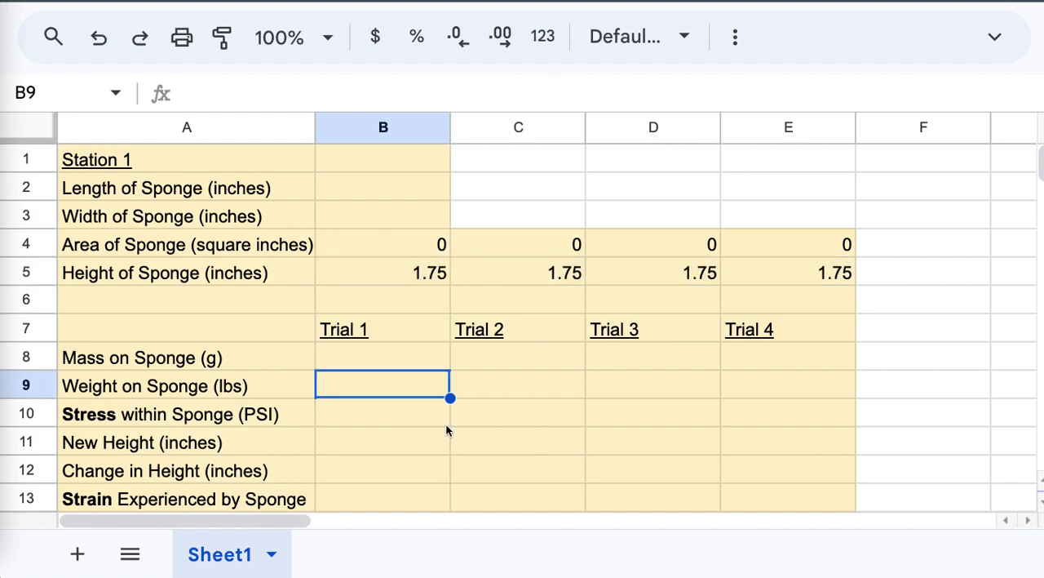
pyautogui.click(370, 359)
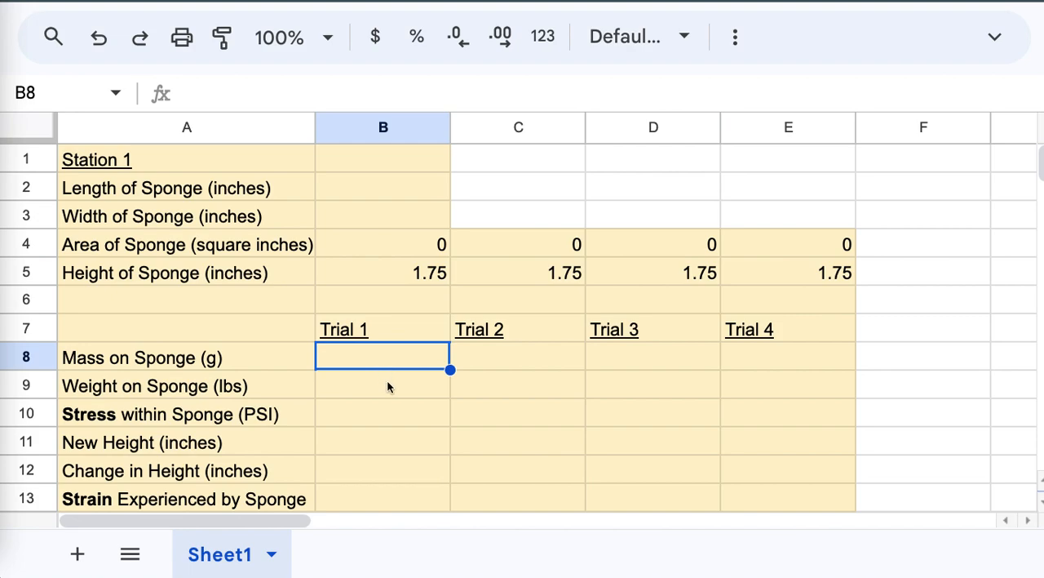
pyautogui.click(388, 387)
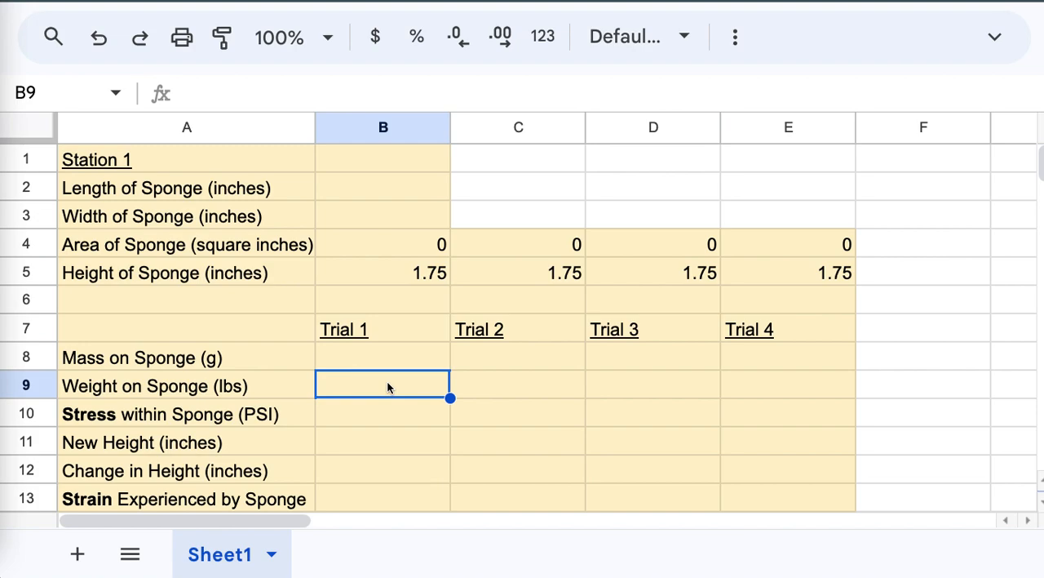
pyautogui.write('=')
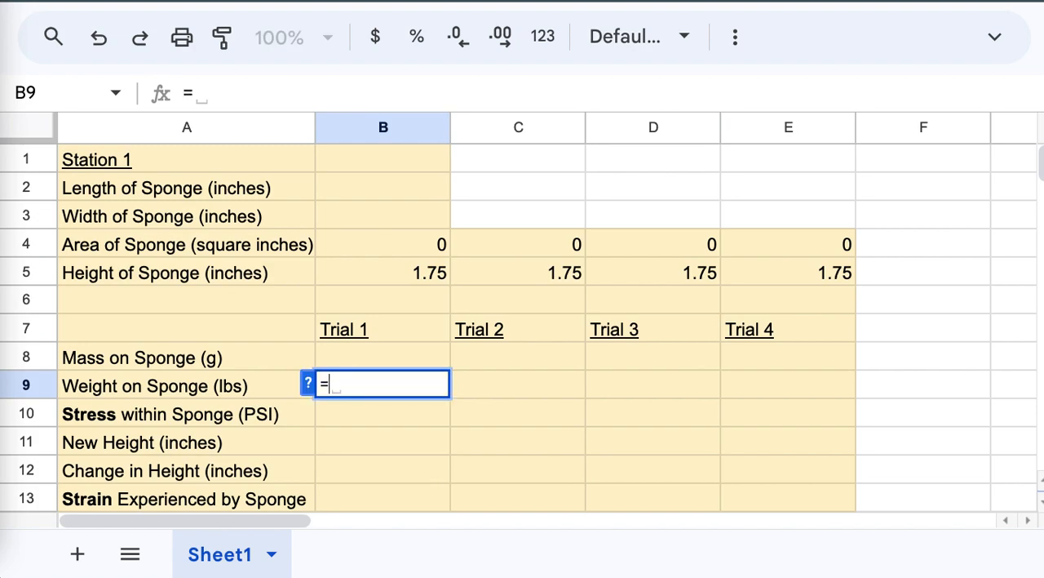
pyautogui.click(360, 356)
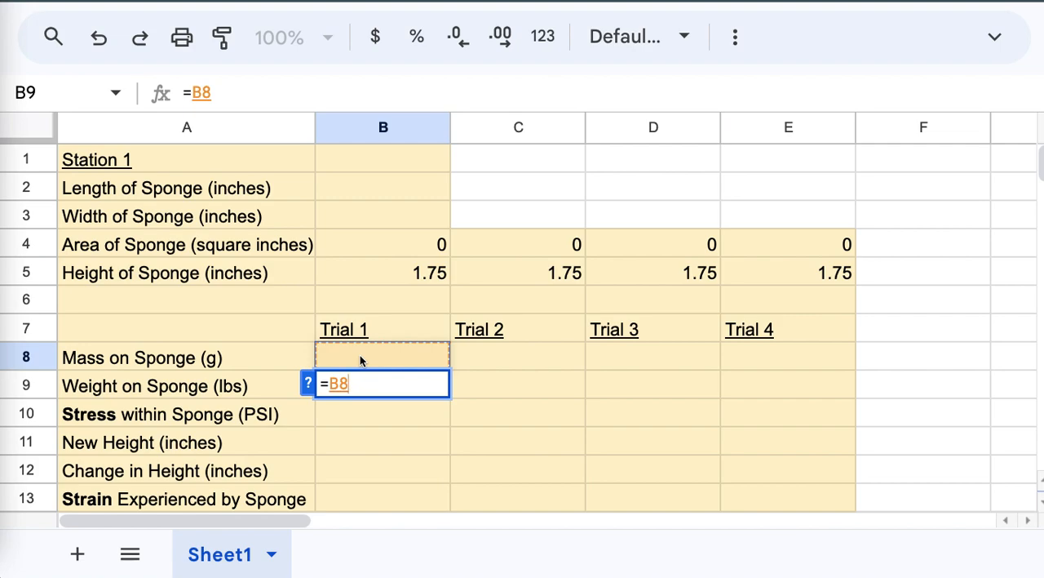
pyautogui.write('*.0022')
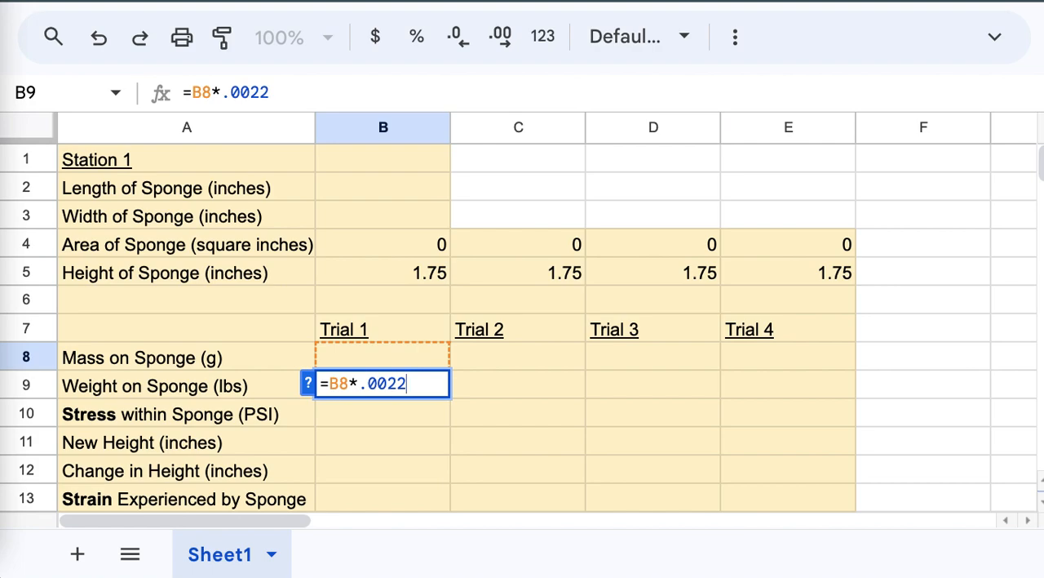
pyautogui.click(347, 441)
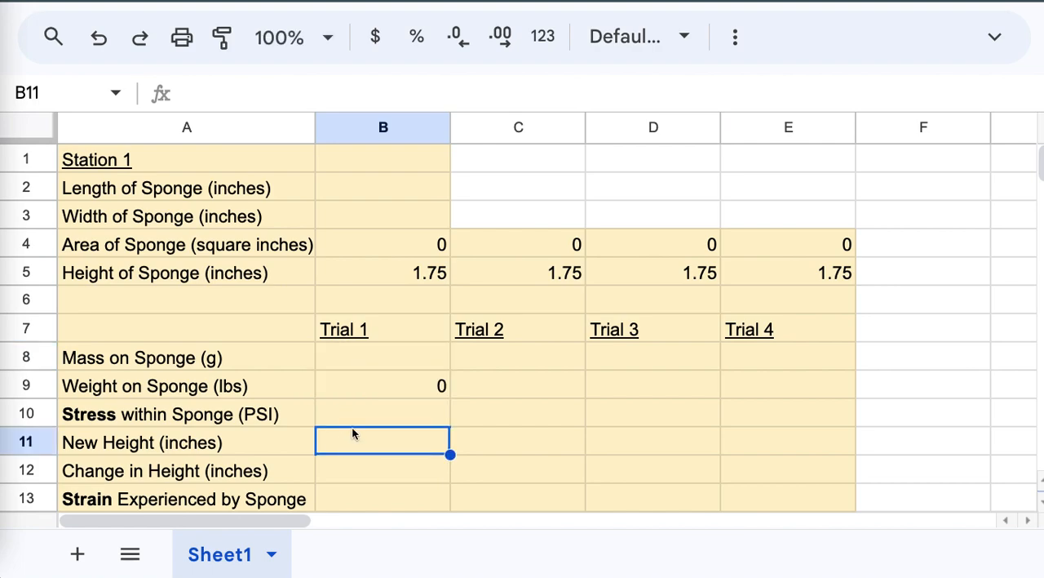
pyautogui.click(354, 387)
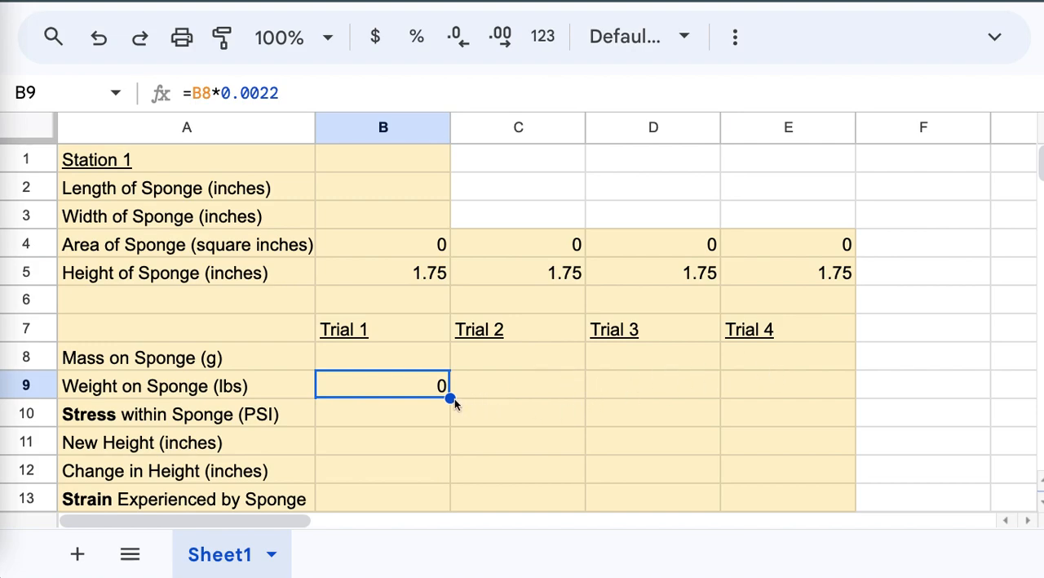
pyautogui.moveTo(453, 398); pyautogui.dragTo(754, 396)
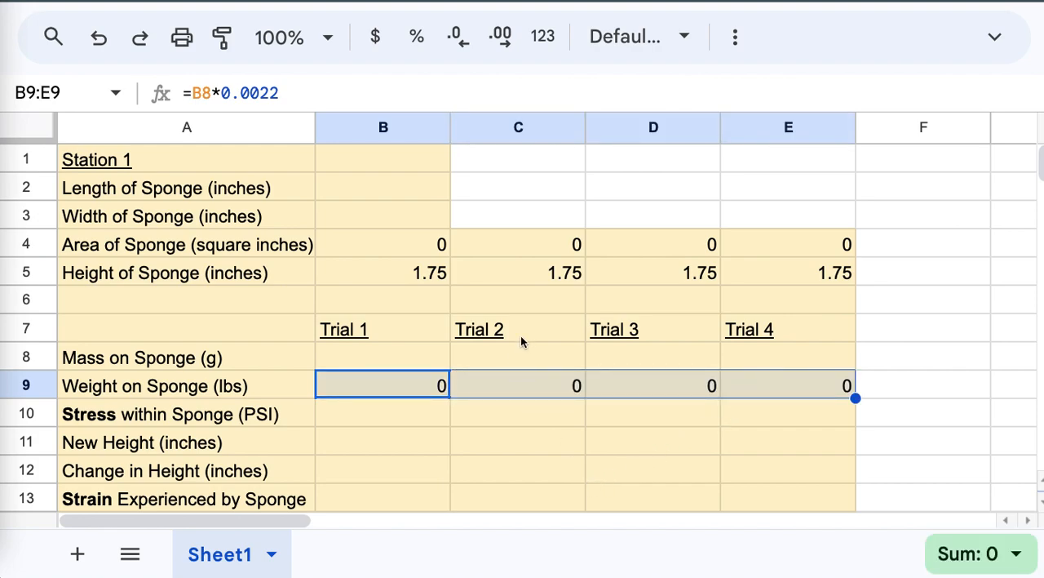
# Step: Inspect the filled weight formulas for Trials 2 to 4 in C9, D9 and E9 to check their mass cell references
pyautogui.click(490, 449)
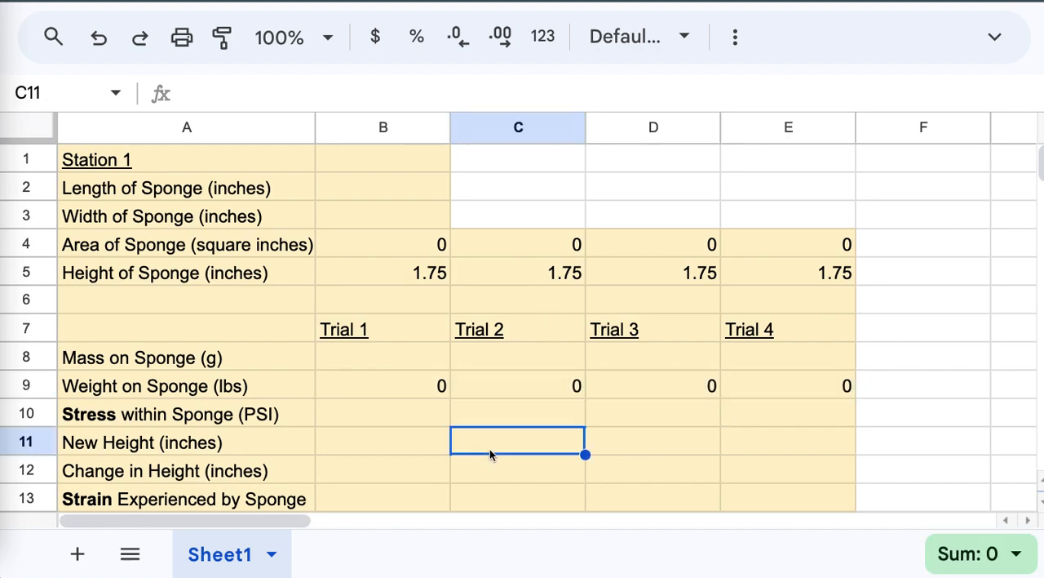
pyautogui.click(505, 381)
pyautogui.doubleClick(506, 384)
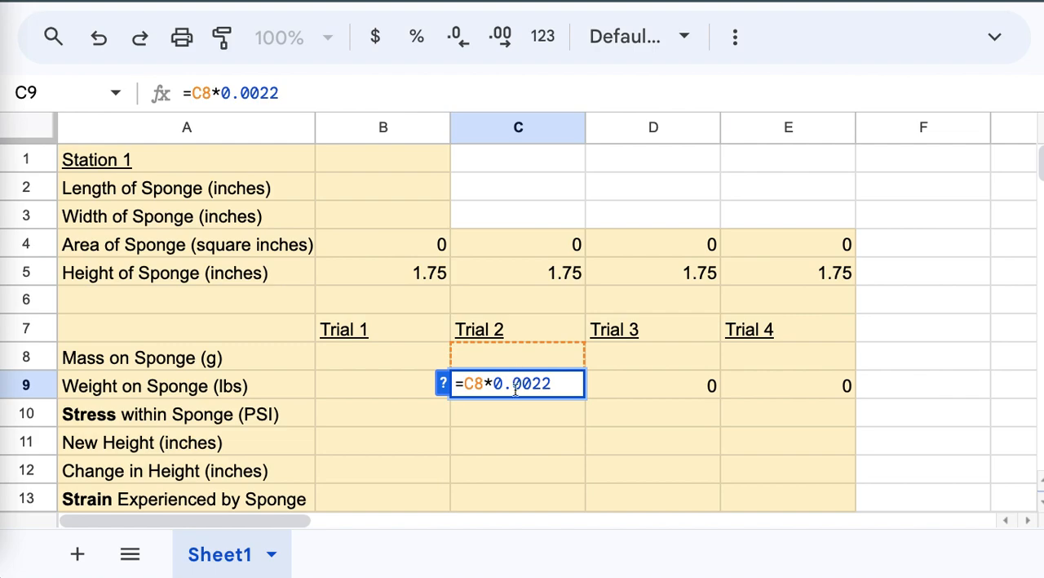
pyautogui.click(625, 389)
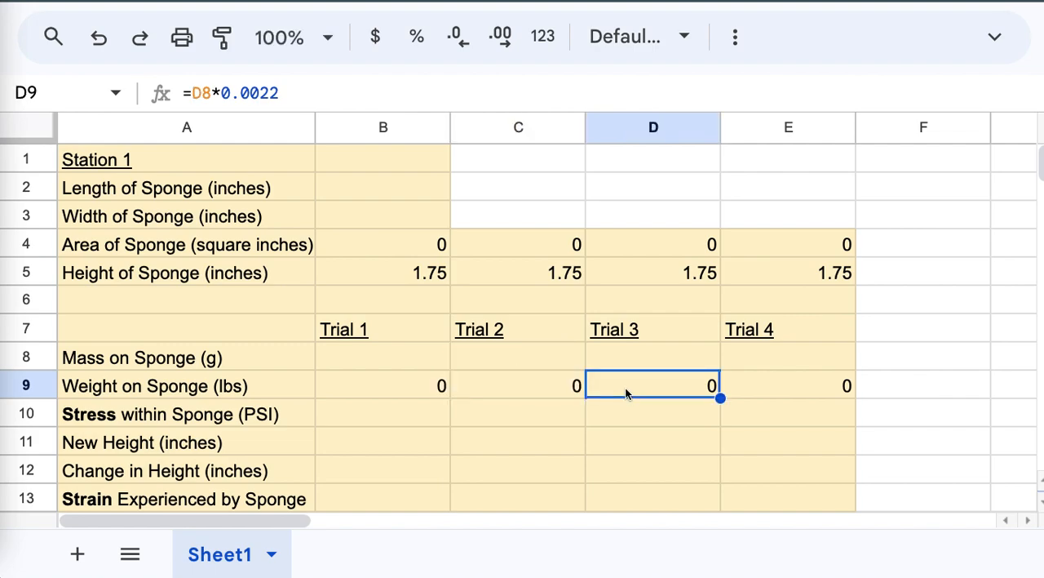
pyautogui.doubleClick(625, 387)
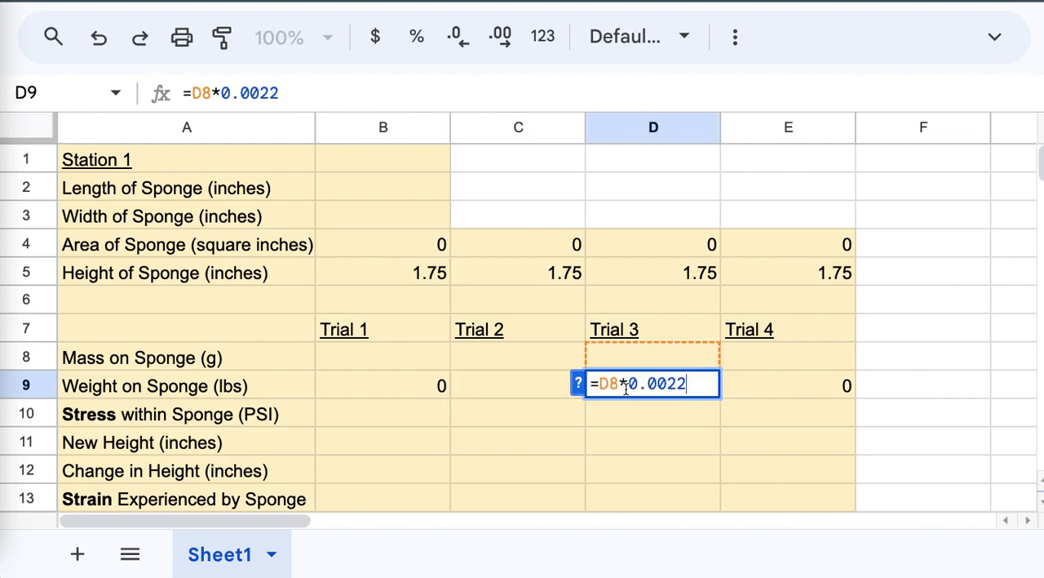
pyautogui.click(740, 376)
pyautogui.doubleClick(740, 376)
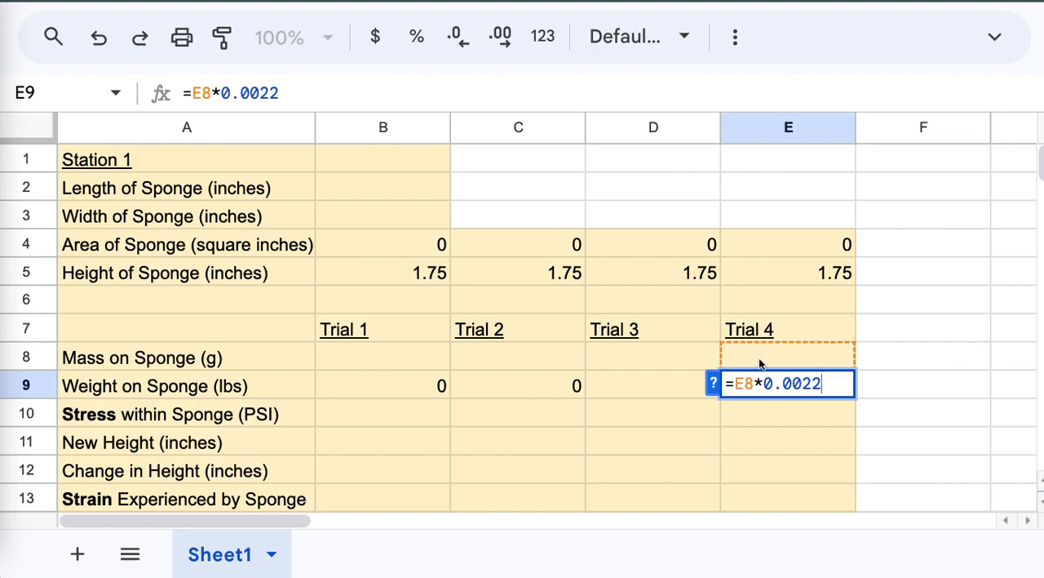
# Step: Enter the stress formula =B9/B4 in B10, dividing weight by area, and fill it across to E10
pyautogui.click(356, 413)
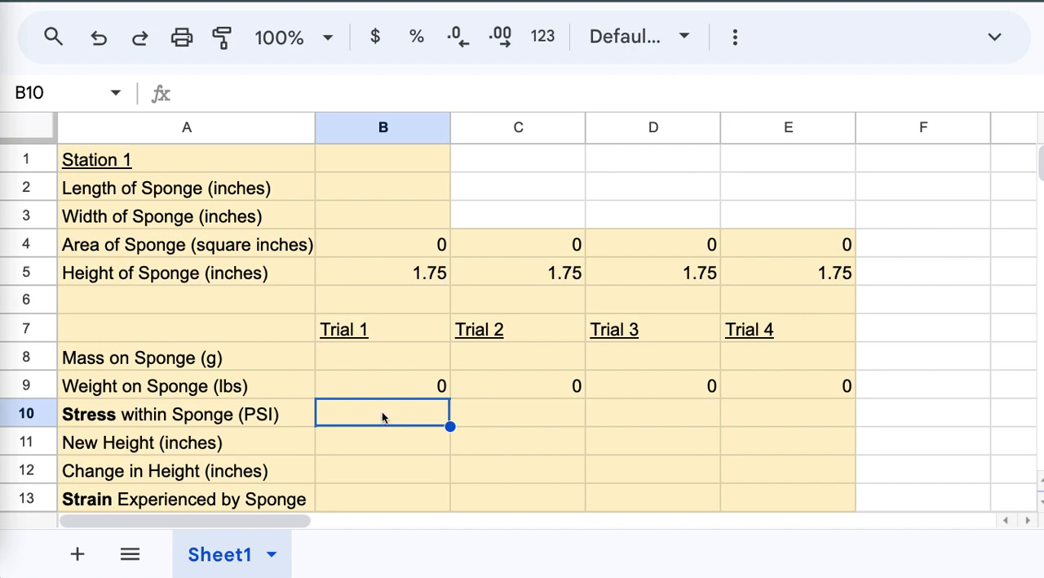
pyautogui.write('=')
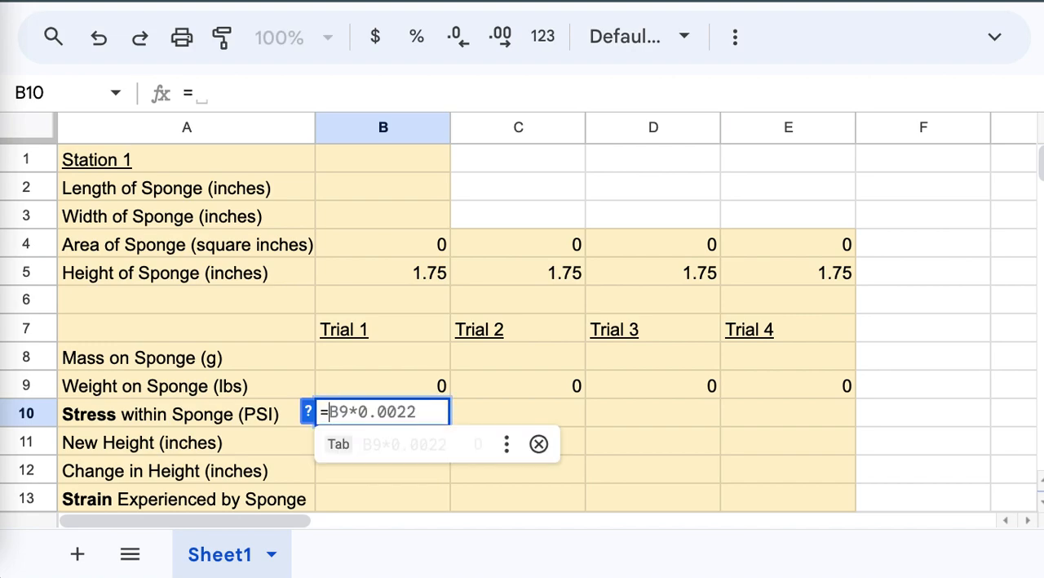
pyautogui.click(363, 385)
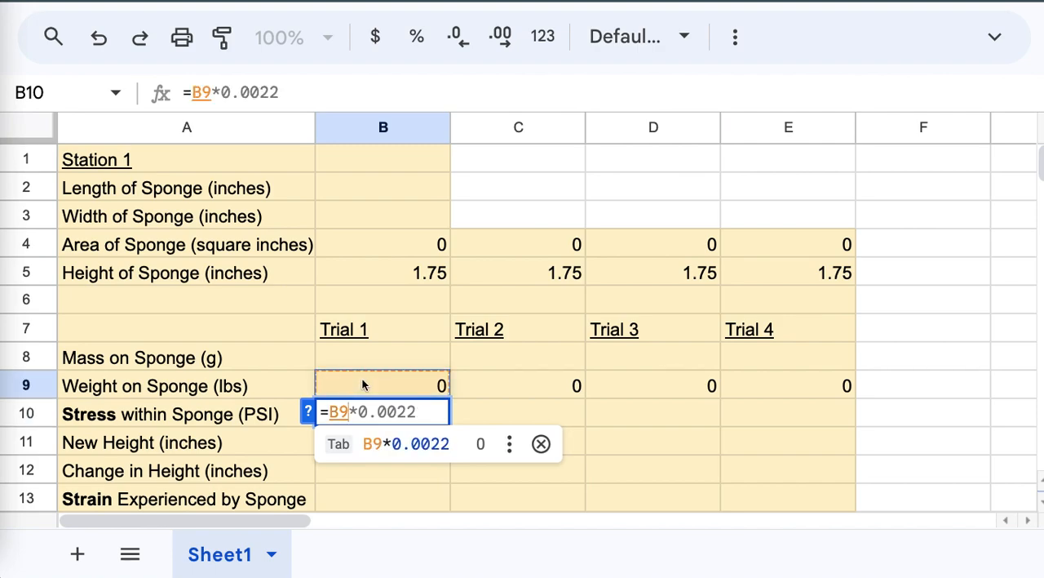
pyautogui.write('/')
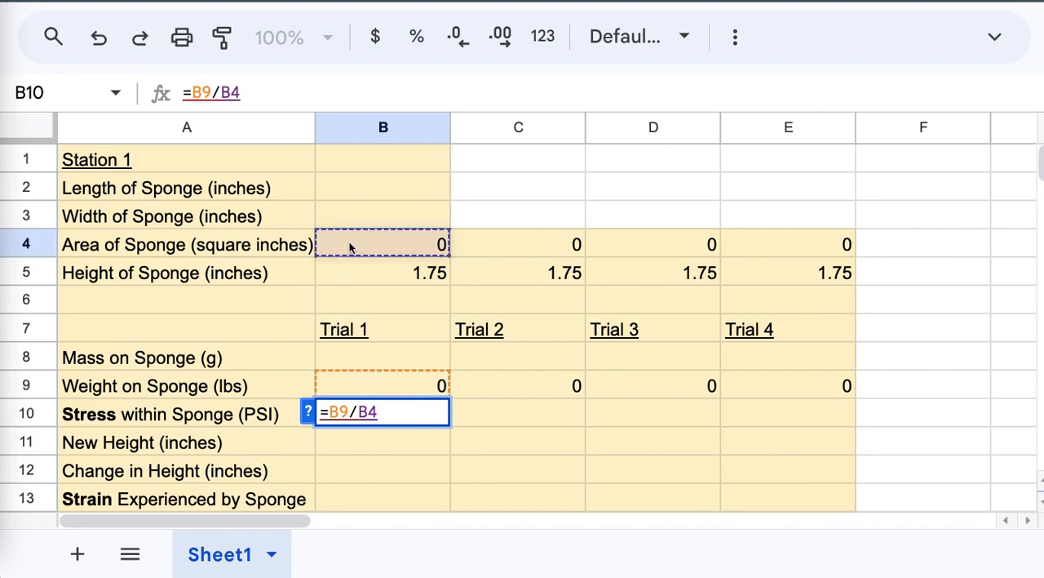
pyautogui.press('Return')
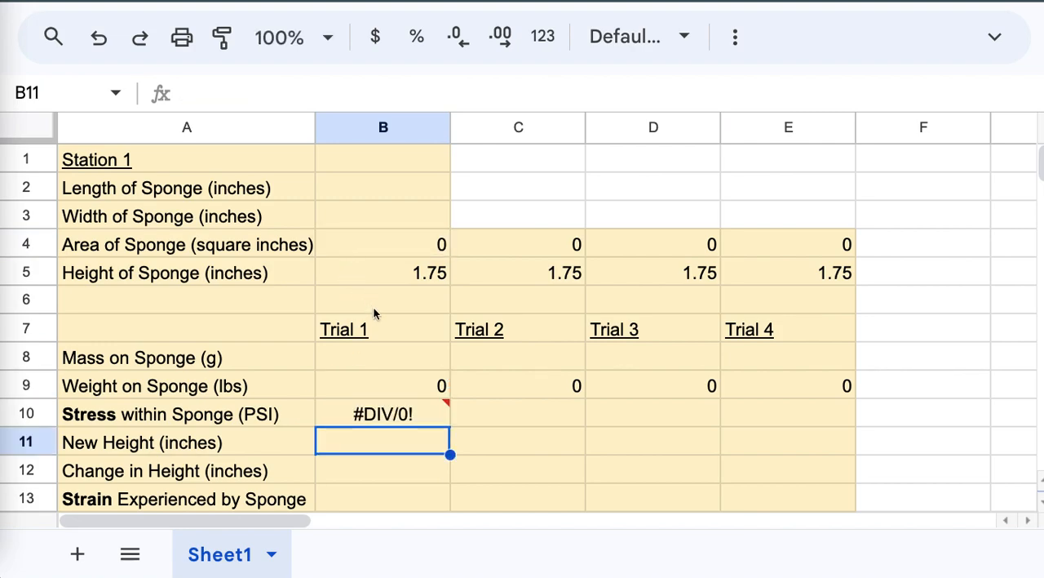
pyautogui.moveTo(412, 414)
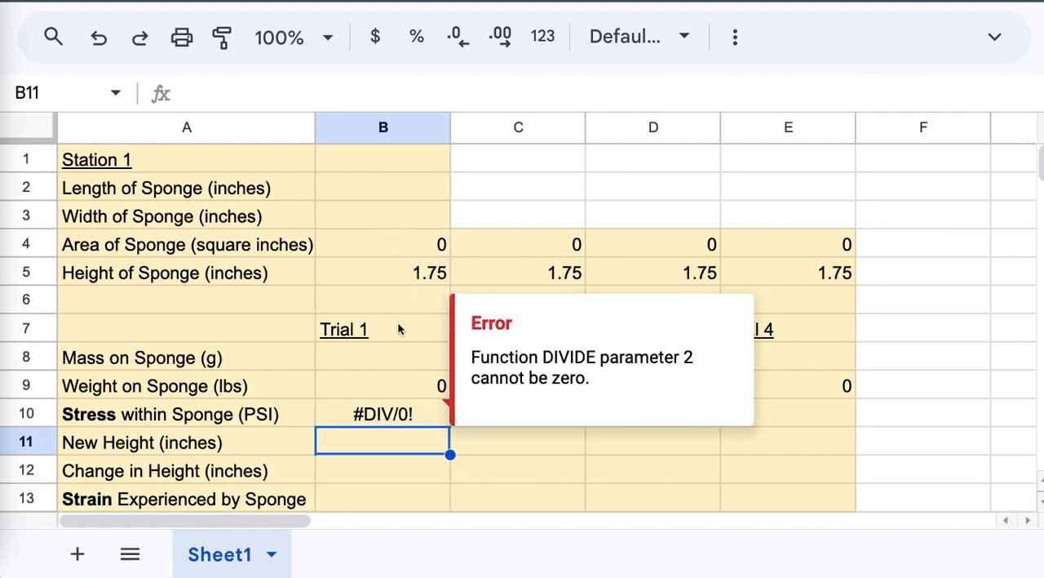
pyautogui.click(428, 419)
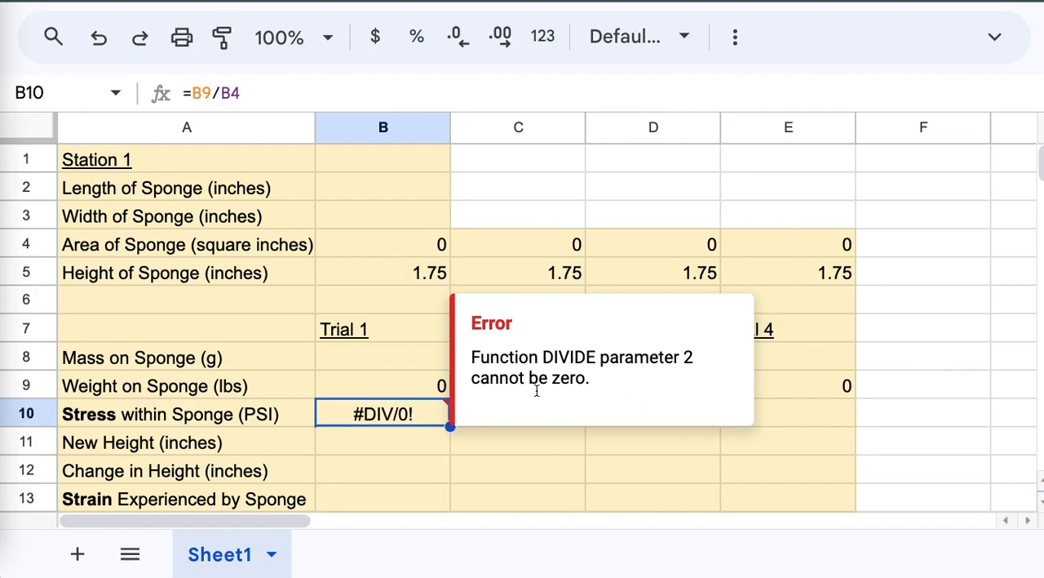
pyautogui.click(352, 378)
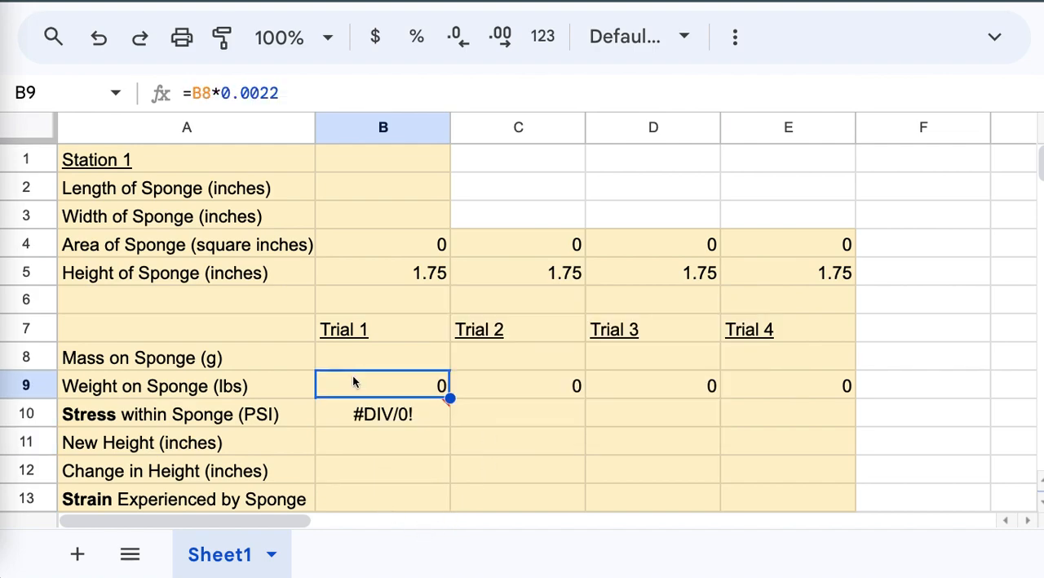
pyautogui.click(409, 418)
pyautogui.moveTo(450, 425); pyautogui.dragTo(747, 423)
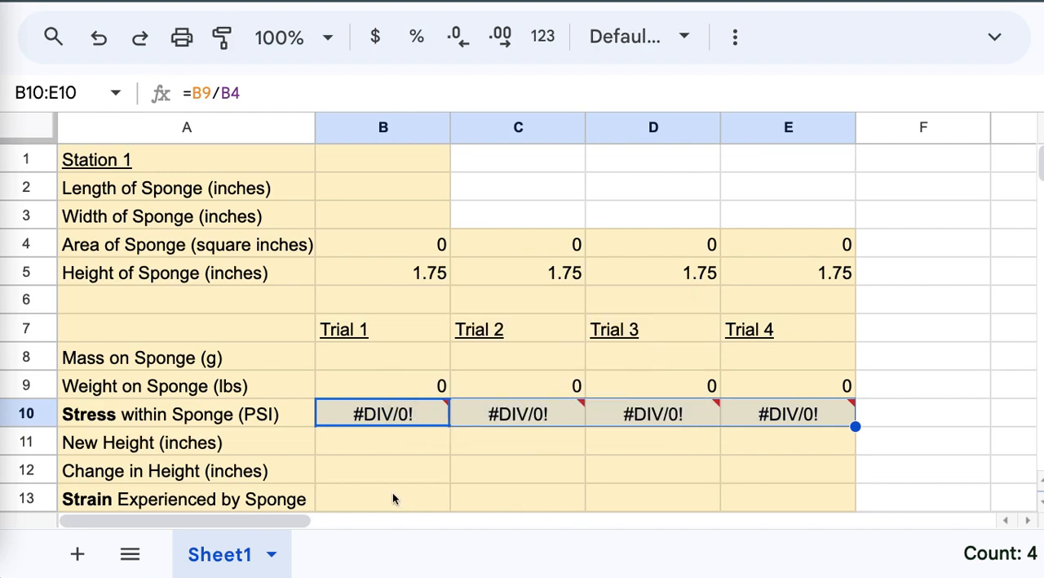
# Step: Enter the change in height formula =B5-B11 in B12 and fill it across to E12
pyautogui.click(364, 446)
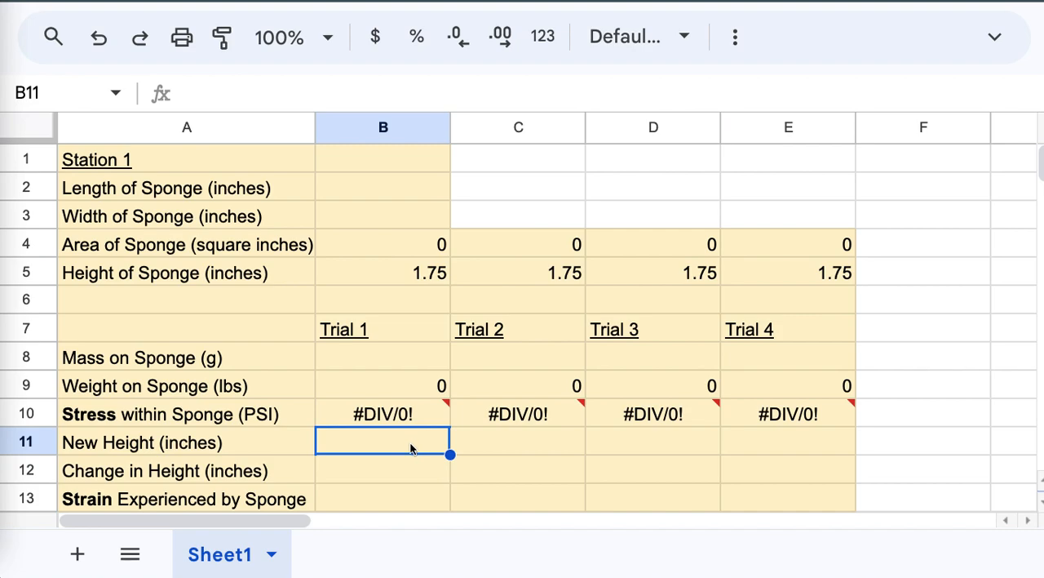
pyautogui.click(389, 472)
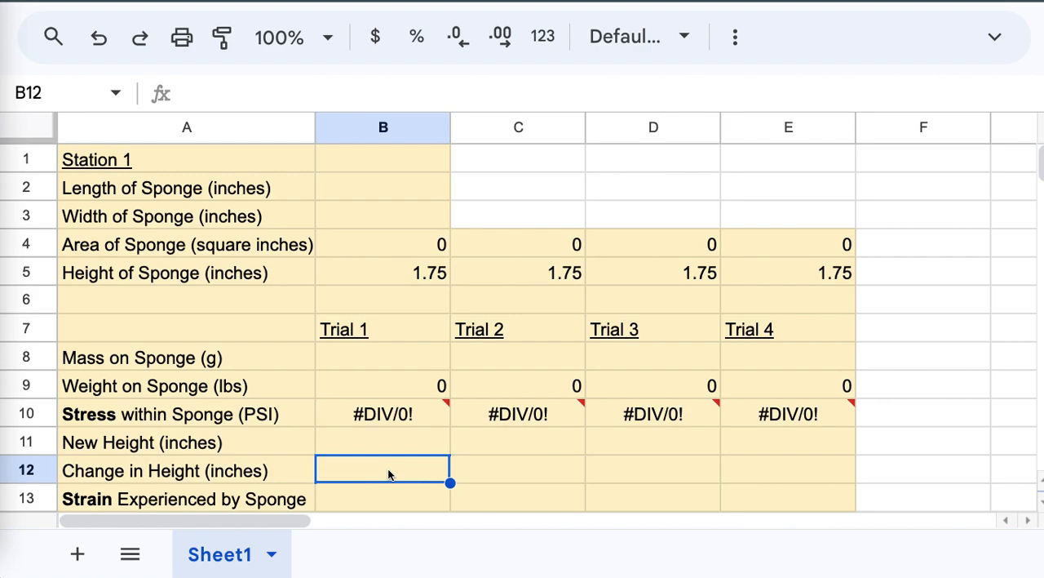
pyautogui.write('=')
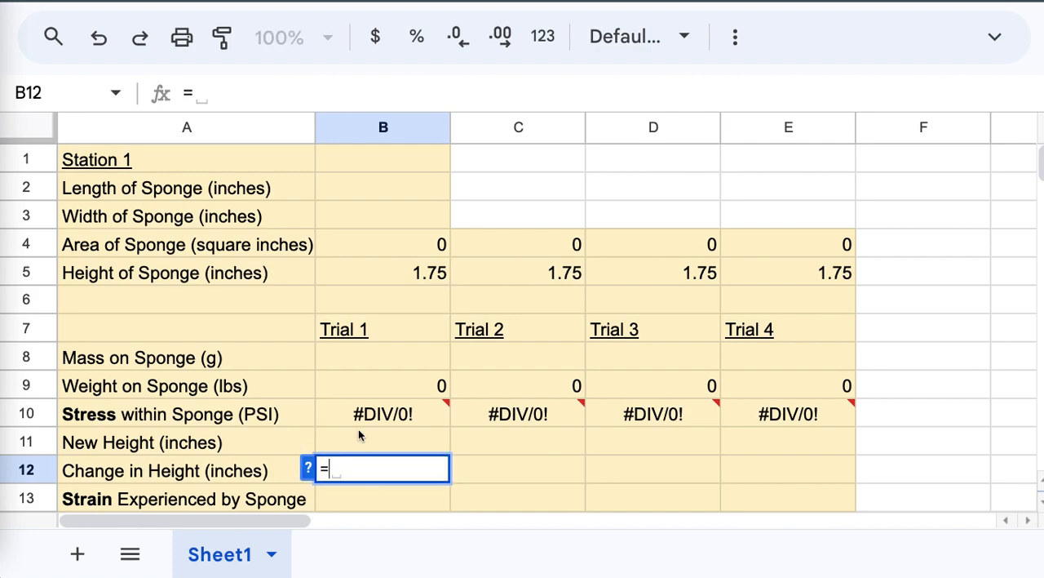
pyautogui.click(343, 271)
pyautogui.write('-')
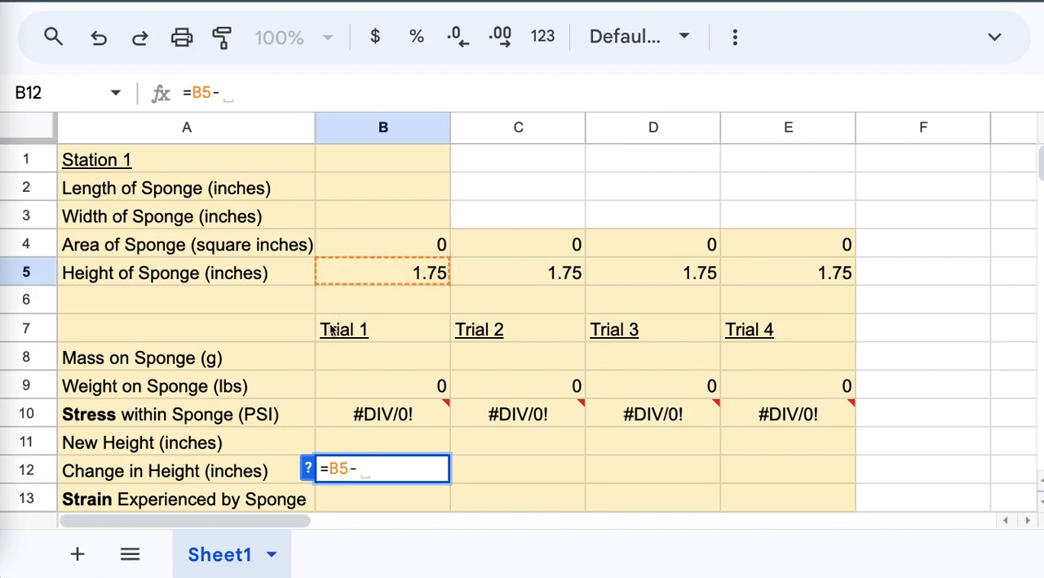
pyautogui.click(327, 443)
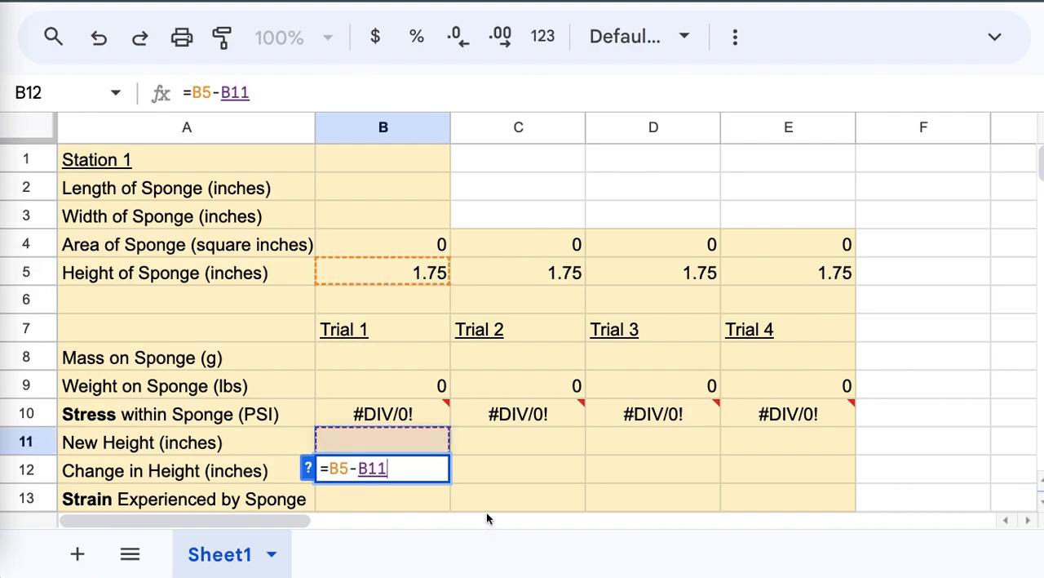
pyautogui.press('Return')
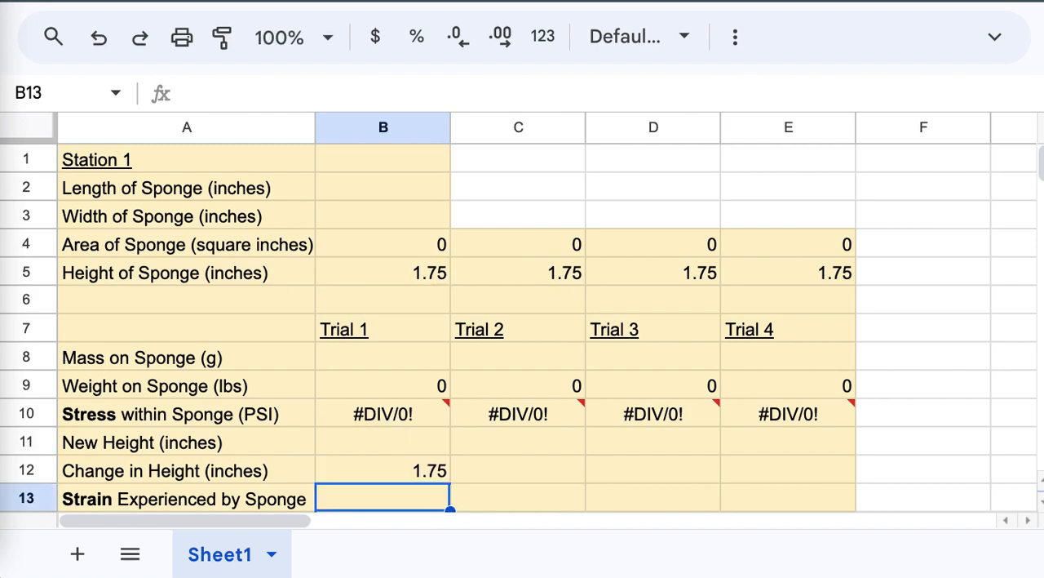
pyautogui.click(392, 473)
pyautogui.moveTo(448, 482); pyautogui.dragTo(731, 476)
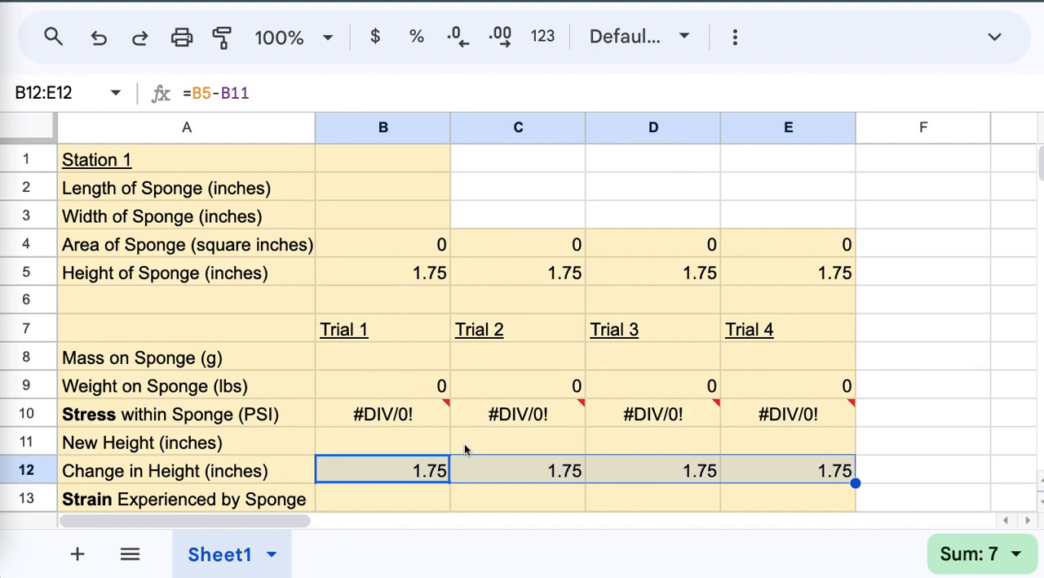
# Step: Enter the strain formula =B12/B5 in B13 and fill it across to E13
pyautogui.click(414, 499)
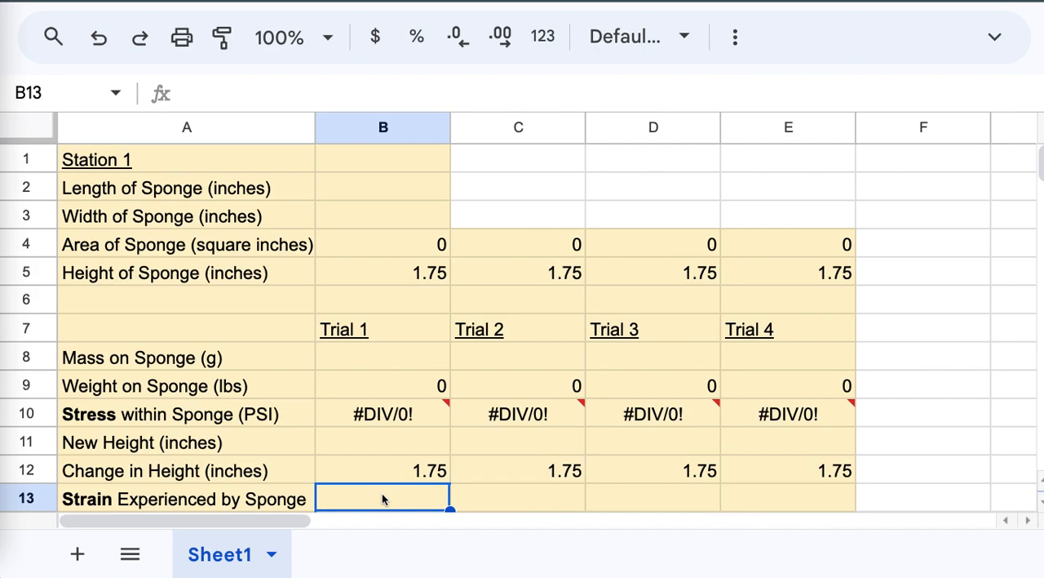
pyautogui.write('=')
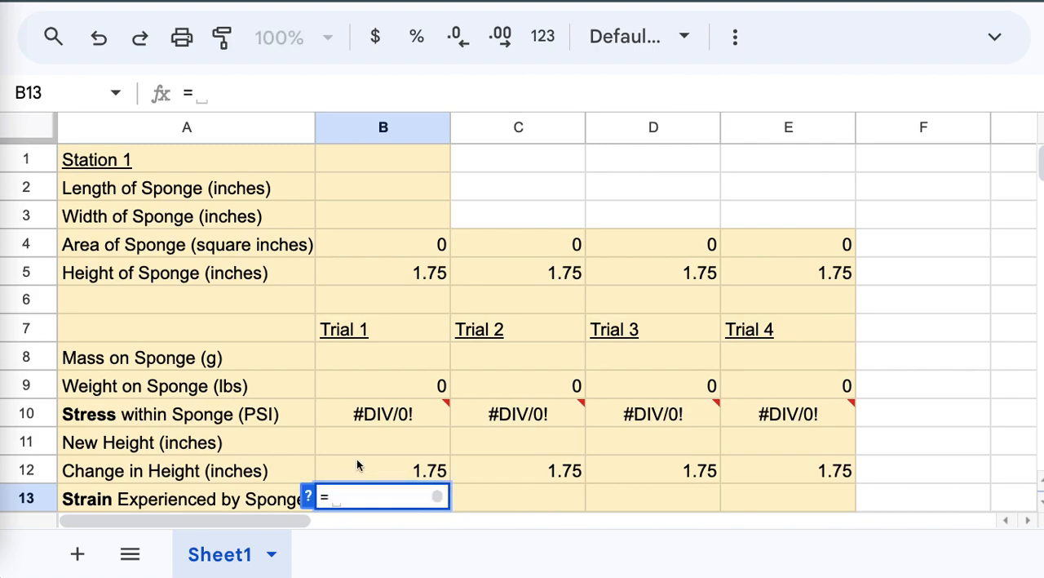
pyautogui.click(356, 465)
pyautogui.write('/')
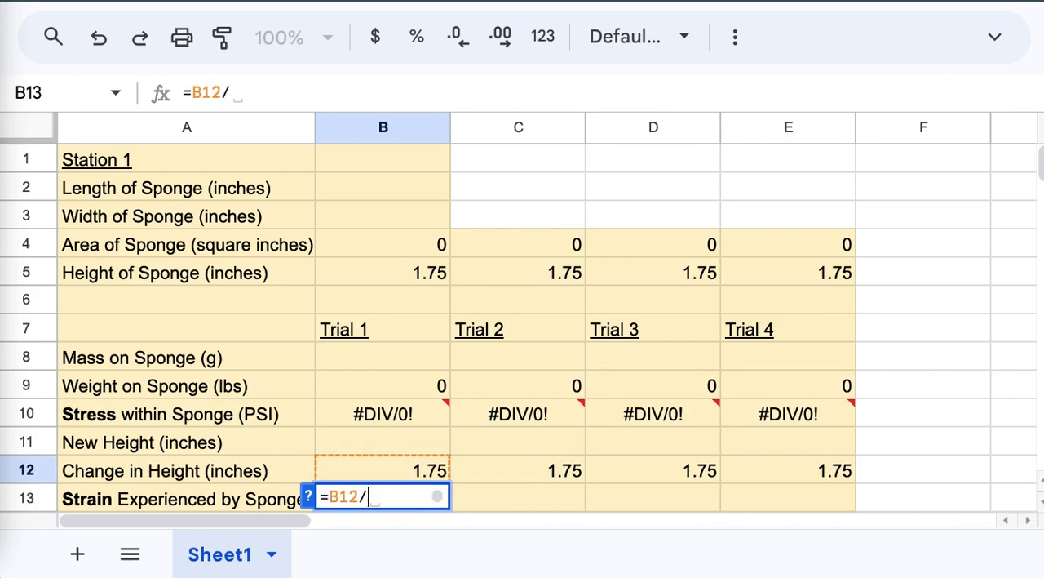
pyautogui.click(345, 282)
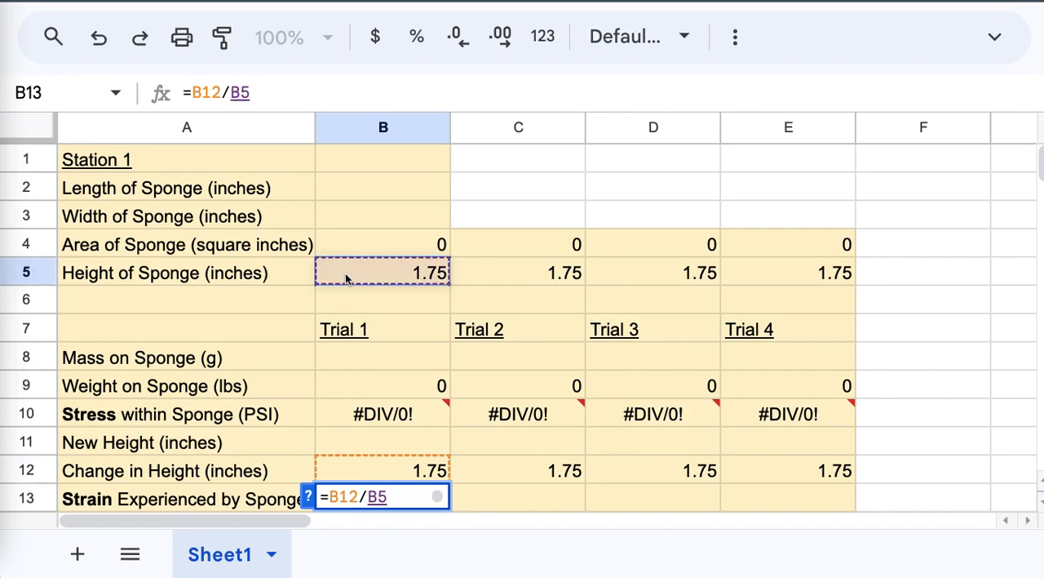
pyautogui.press('Return')
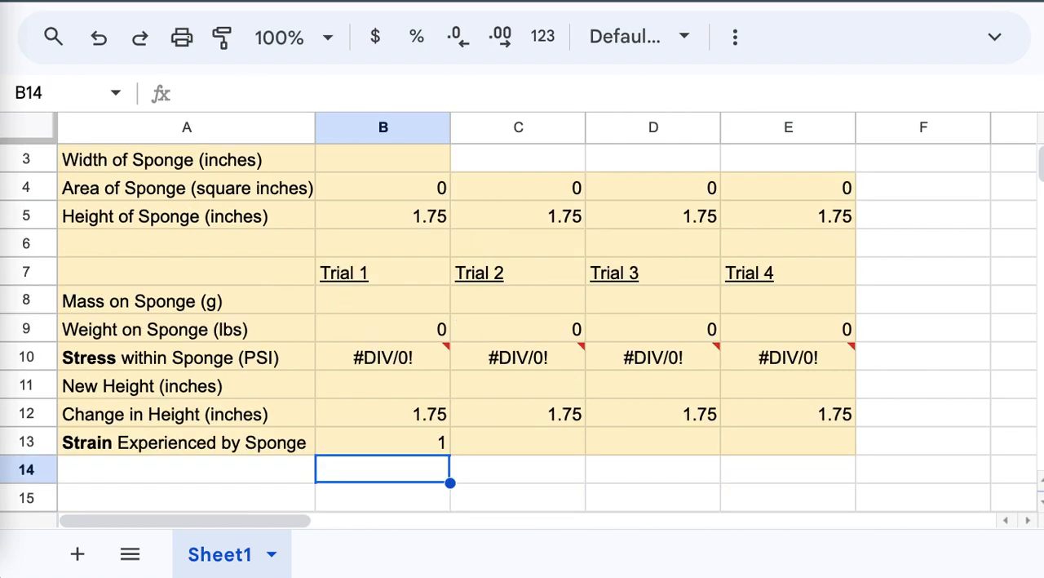
pyautogui.click(385, 434)
pyautogui.moveTo(450, 454); pyautogui.dragTo(749, 440)
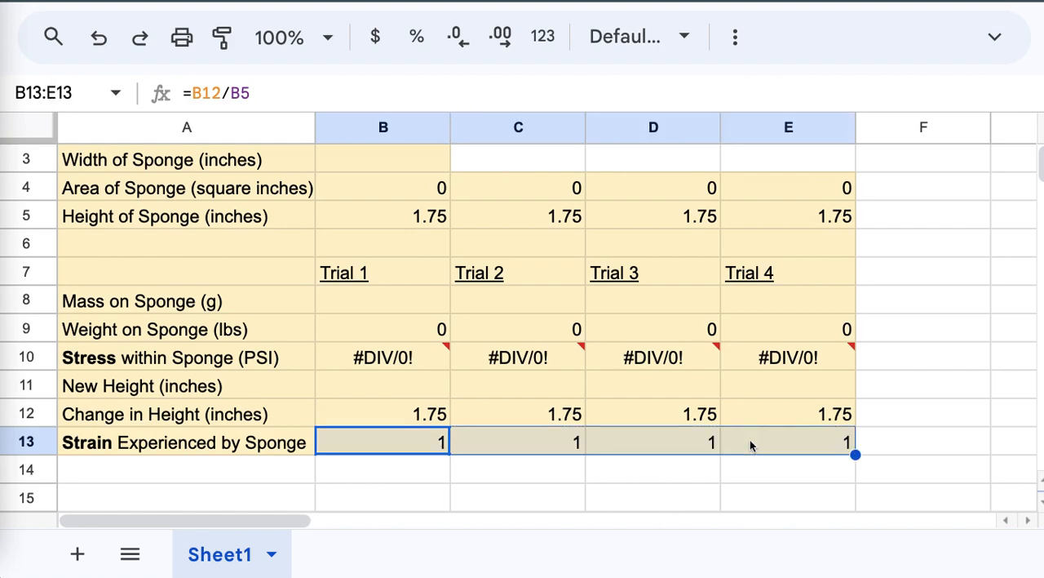
pyautogui.click(893, 396)
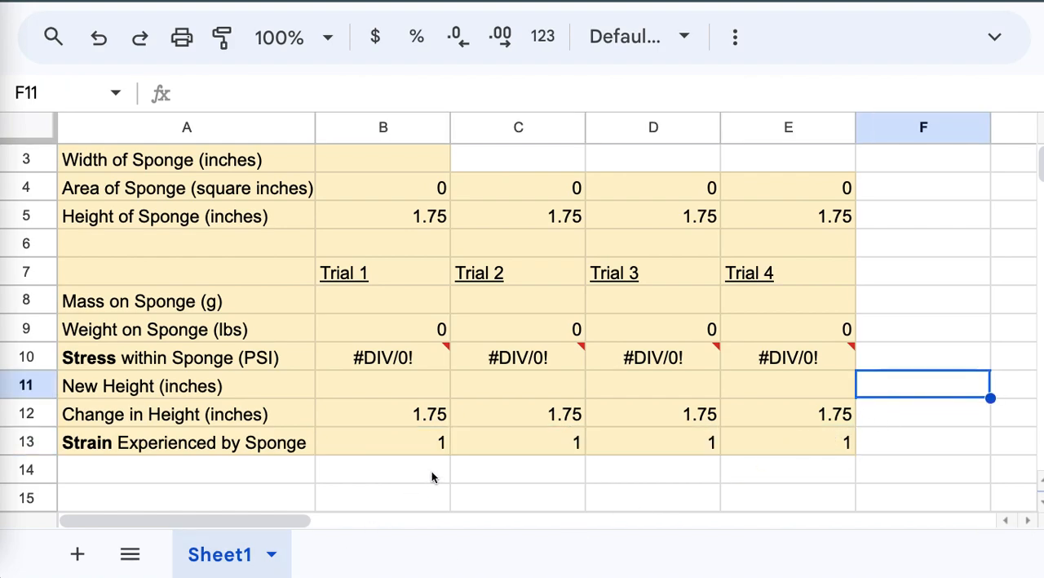
# Step: Enter a test sponge length of 4 inches in B2 and a width of 3 inches in B3
pyautogui.scroll(1, 441, 478)
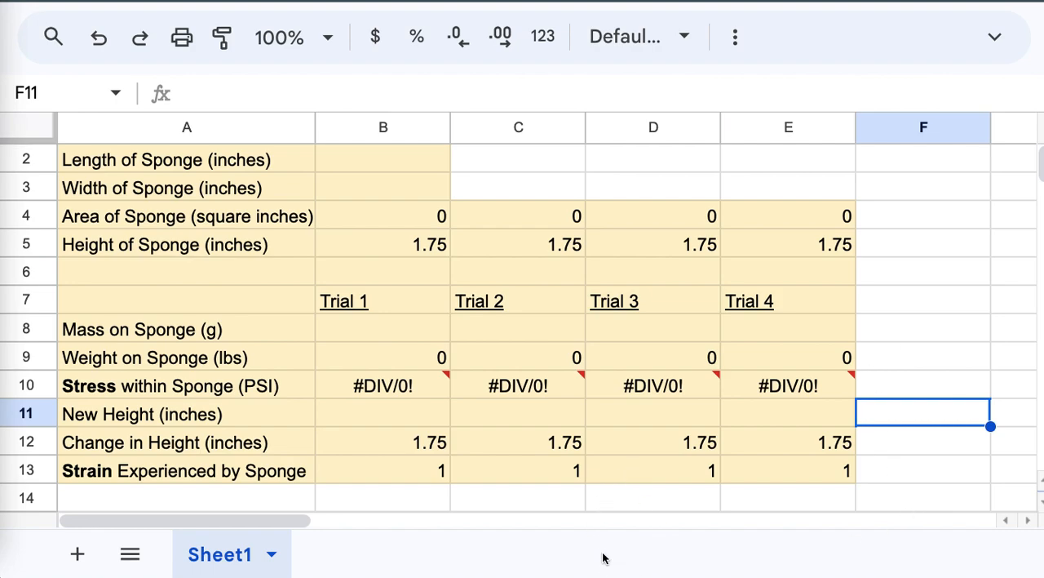
pyautogui.moveTo(575, 396)
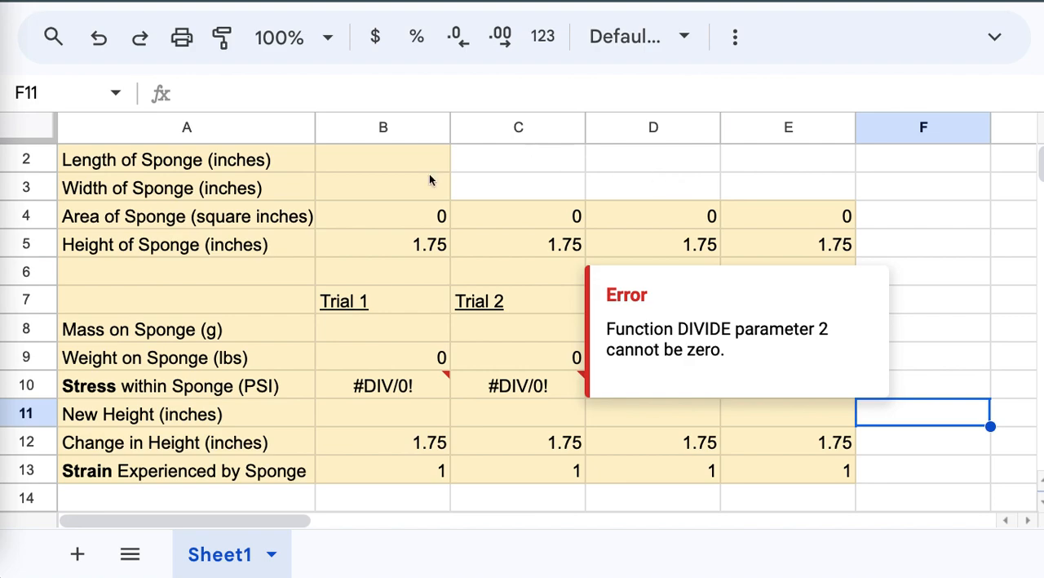
pyautogui.click(406, 154)
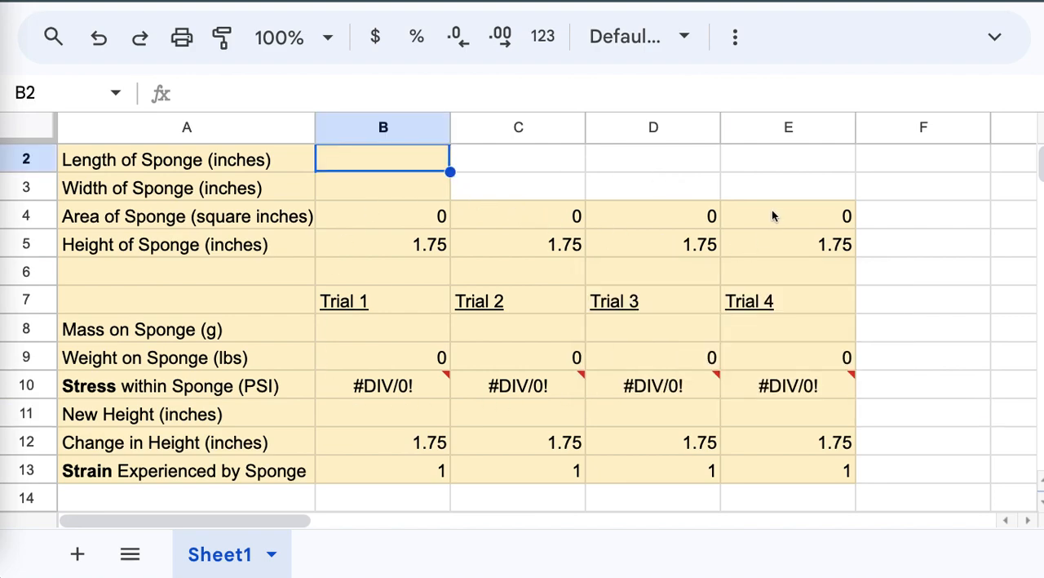
pyautogui.write('4')
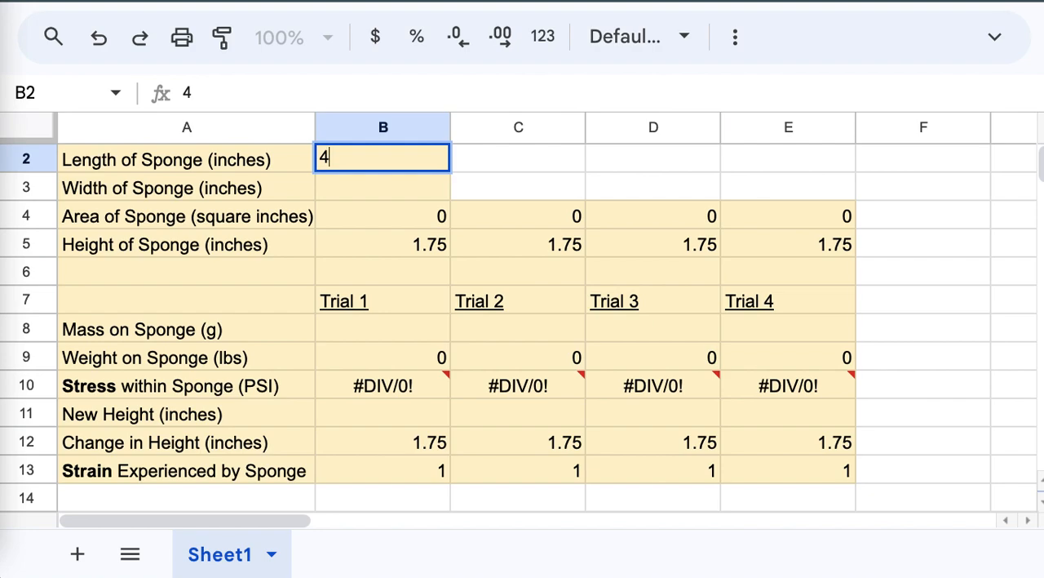
pyautogui.press('Return')
pyautogui.write('3')
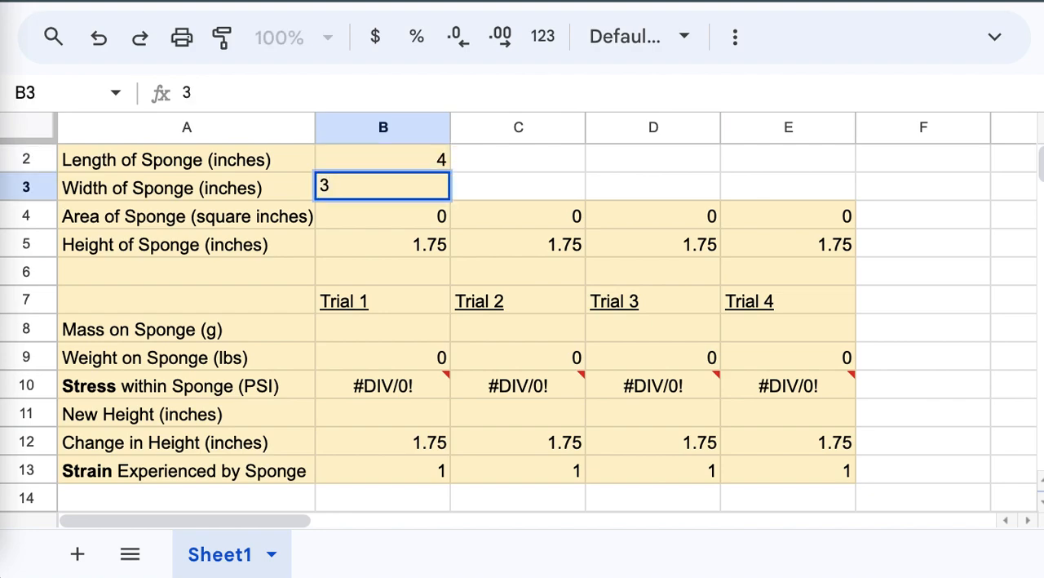
pyautogui.press('Return')
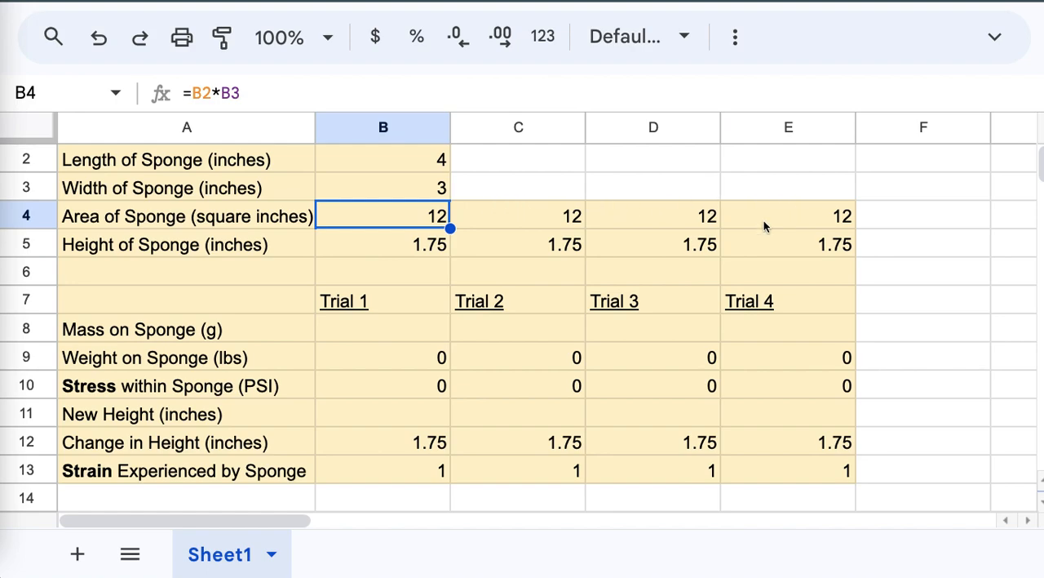
# Step: Enter test data for Trial 1: a mass of 1500 g in B8 and a new height of 1.5 inches in B11
pyautogui.click(375, 330)
pyautogui.write('1500')
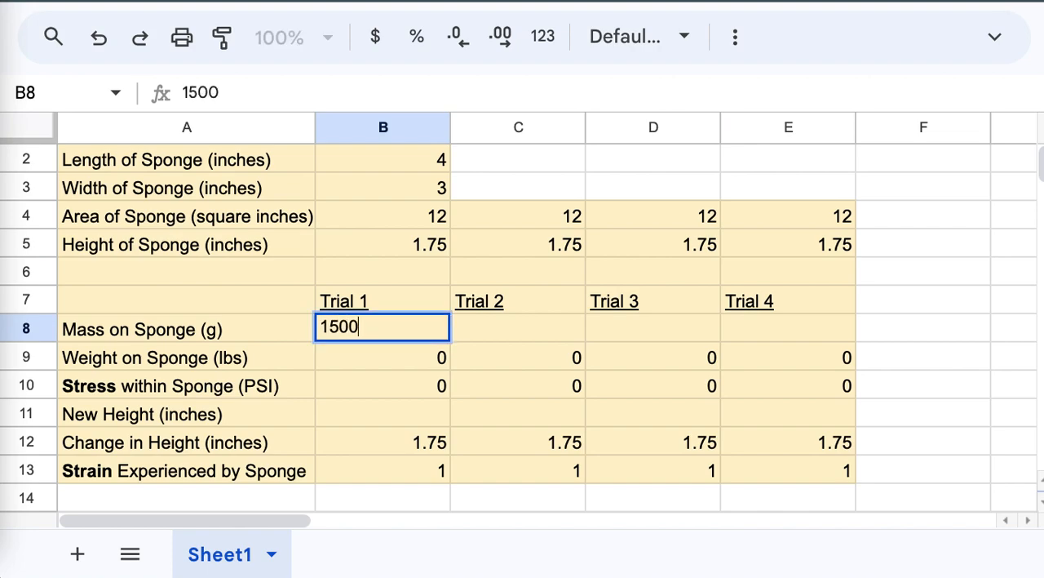
pyautogui.press('Return')
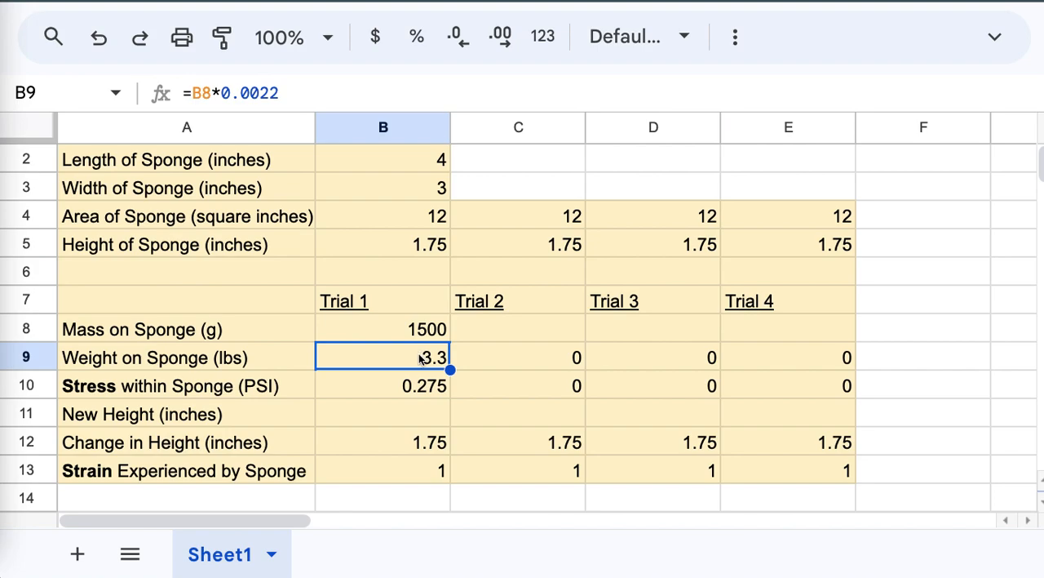
pyautogui.click(419, 416)
pyautogui.write('1.5')
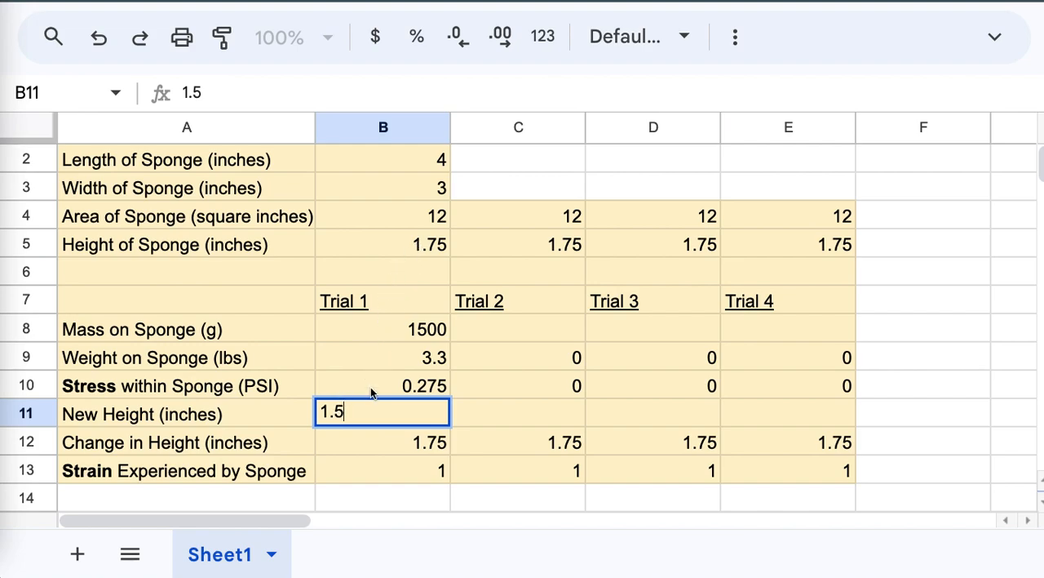
pyautogui.press('Return')
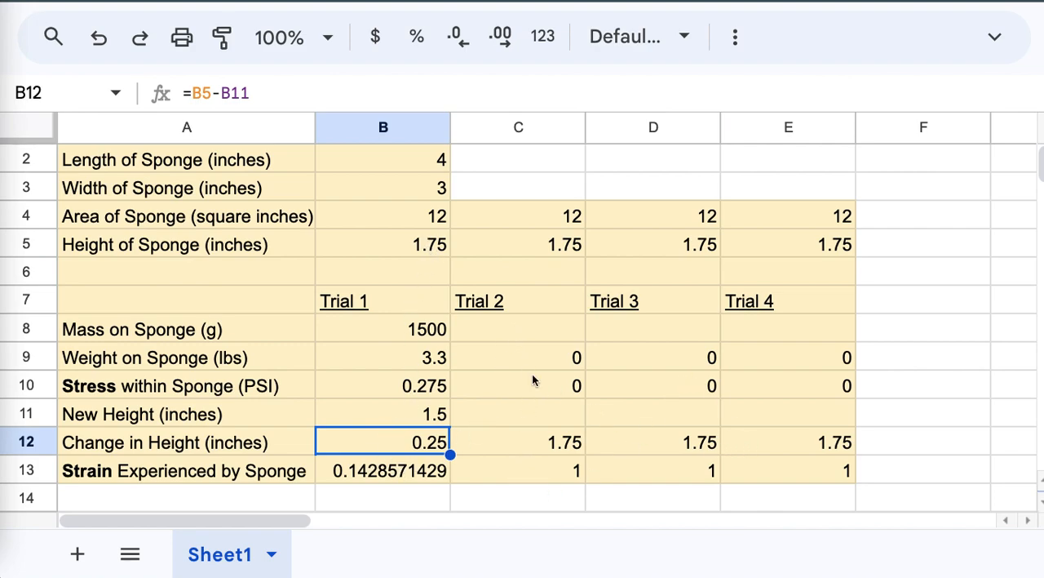
# Step: Clear the test entries for Trial 1 mass and new height in B8 and B11, and sponge length and width in B2:B3
pyautogui.click(389, 331)
pyautogui.press('Delete')
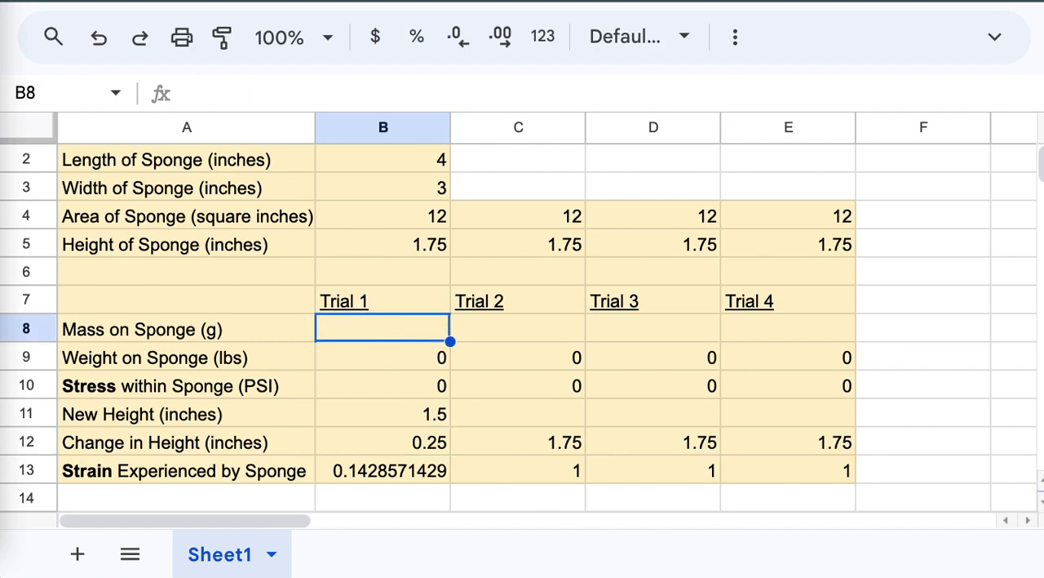
pyautogui.click(359, 408)
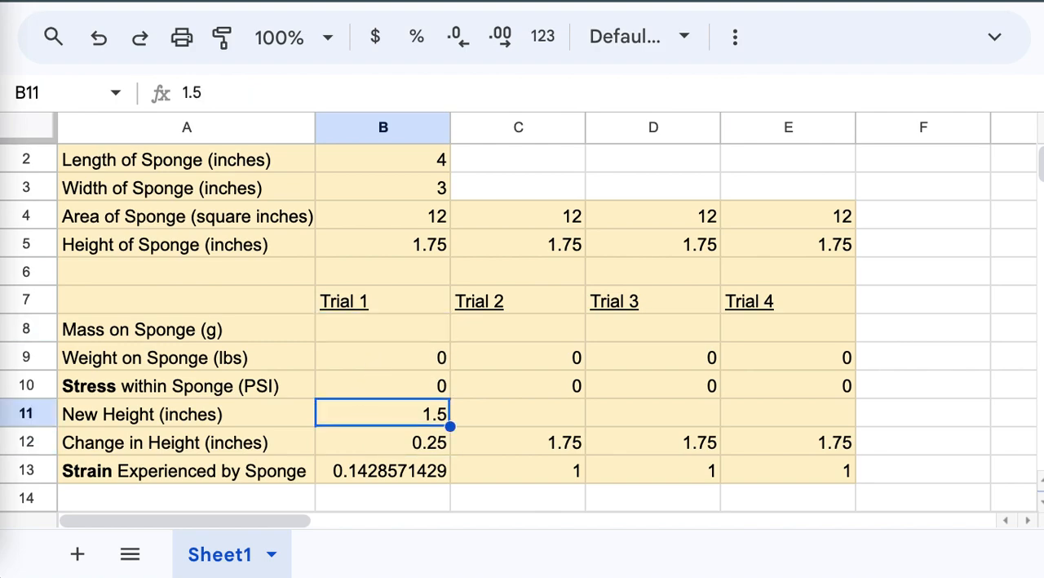
pyautogui.press('Delete')
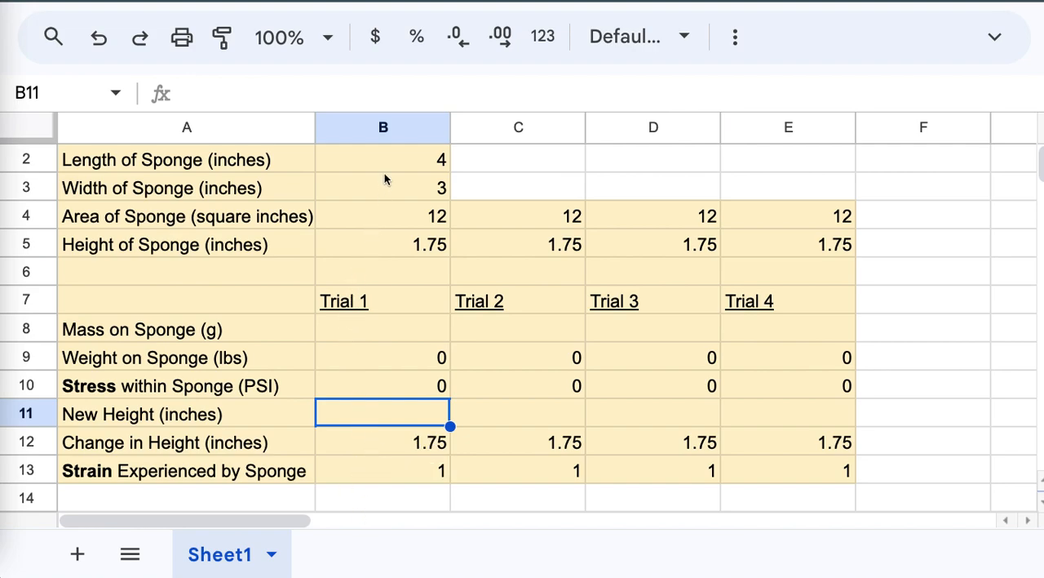
pyautogui.moveTo(387, 168); pyautogui.dragTo(395, 189)
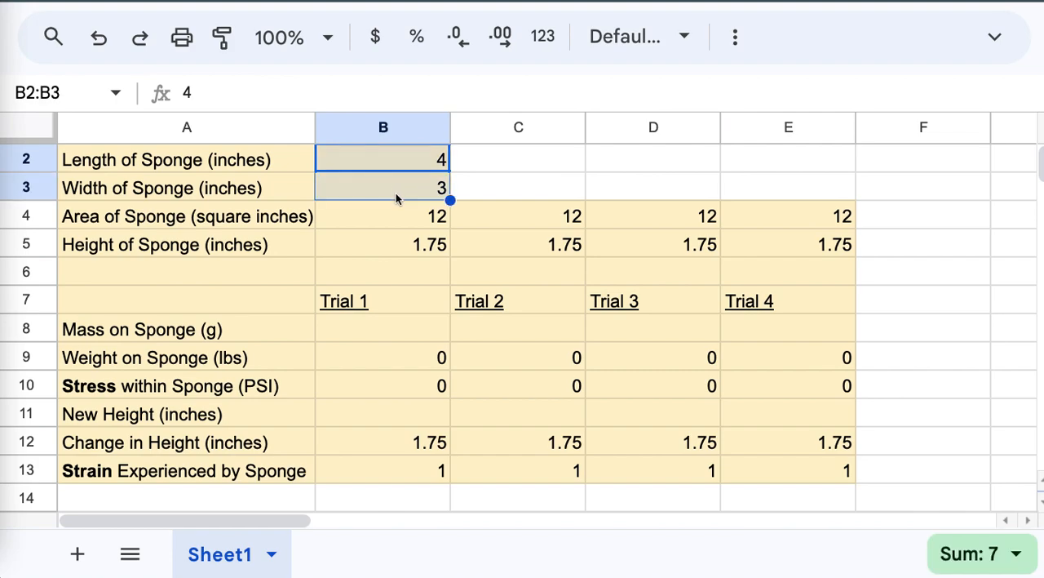
pyautogui.press('Delete')
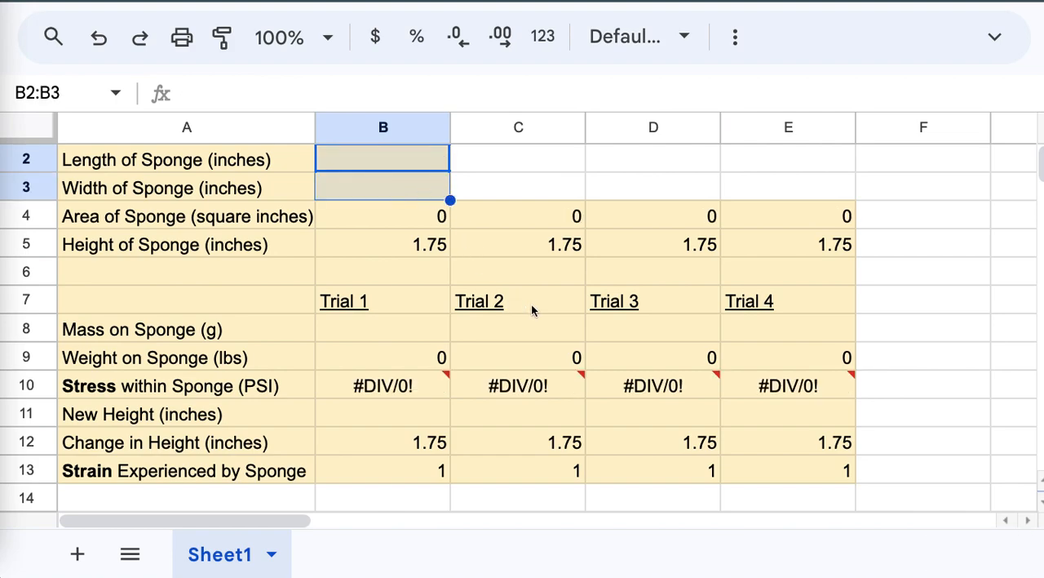
pyautogui.click(872, 301)
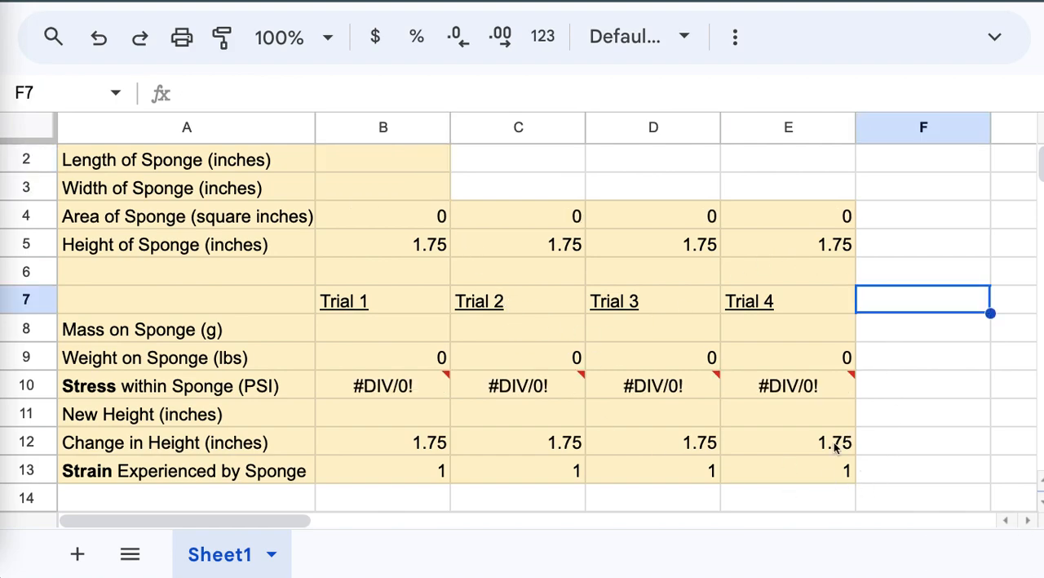